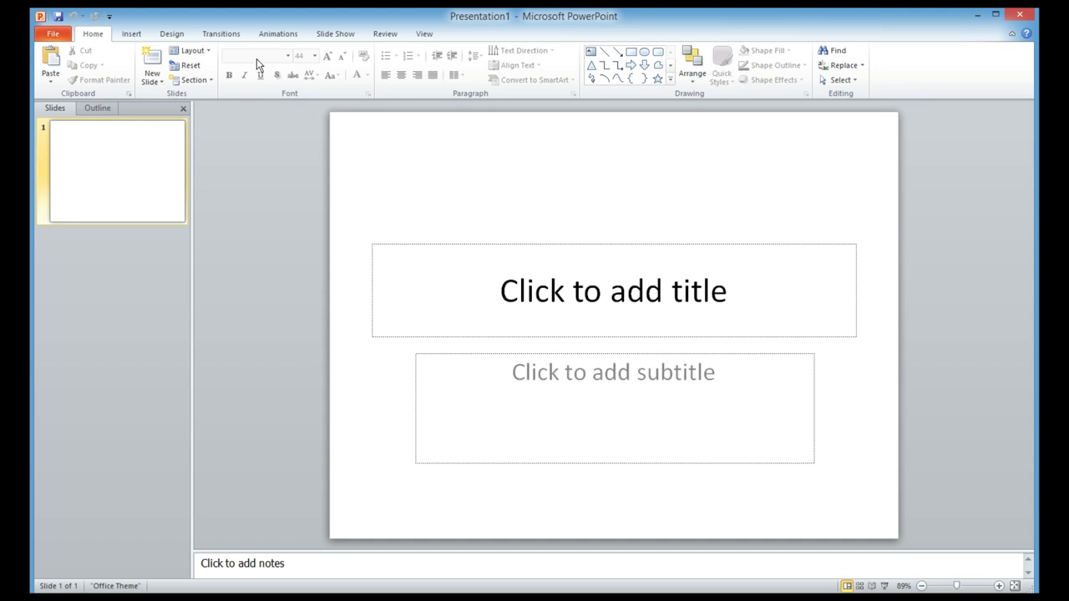
Change the slide size to On-screen Show (16:9)
{"action": "left_click", "coordinate": [169, 34]}
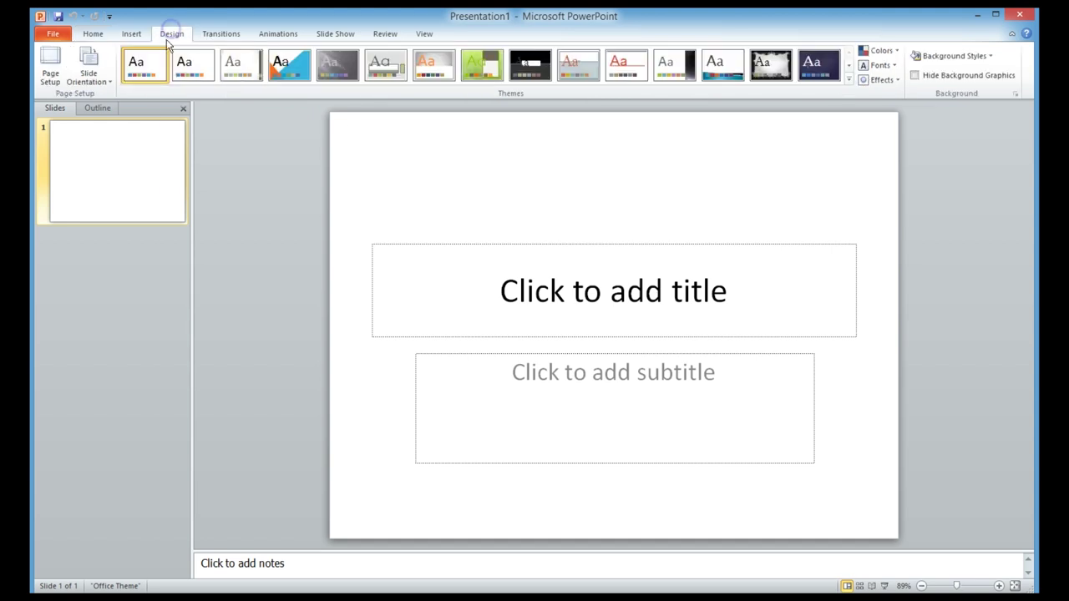
{"action": "left_click", "coordinate": [52, 79]}
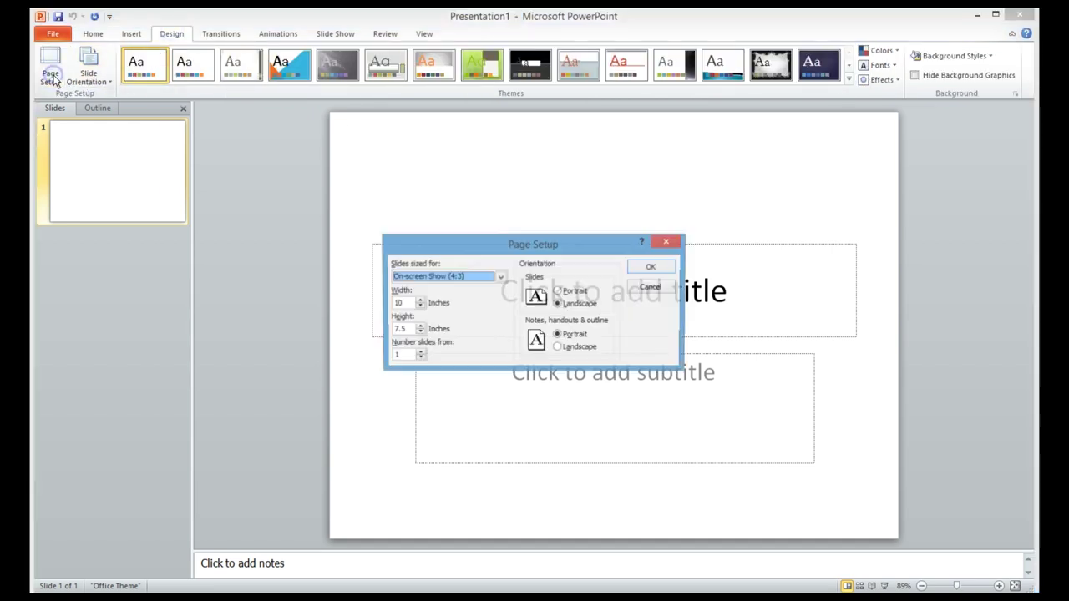
{"action": "left_click", "coordinate": [500, 277]}
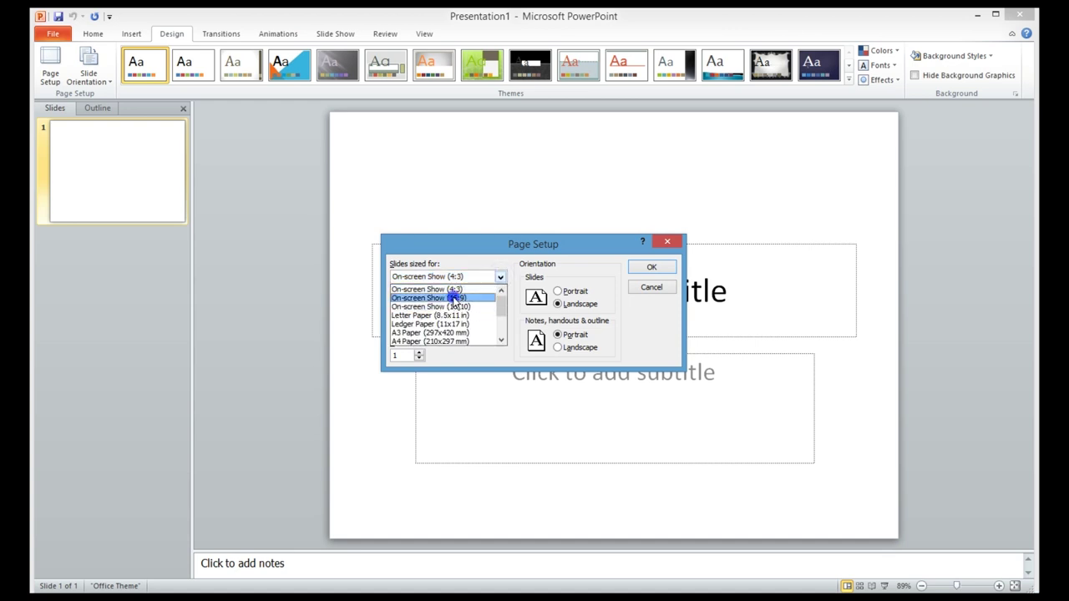
{"action": "left_click", "coordinate": [455, 299]}
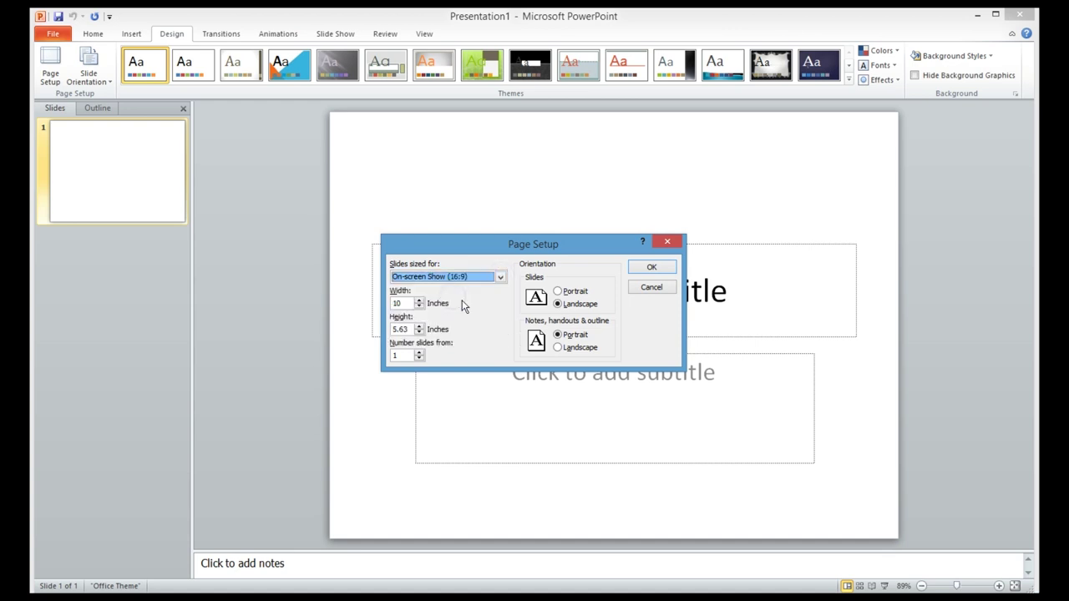
{"action": "left_click", "coordinate": [641, 269]}
Enter "Rainbow" as the slide title
{"action": "left_click", "coordinate": [816, 303]}
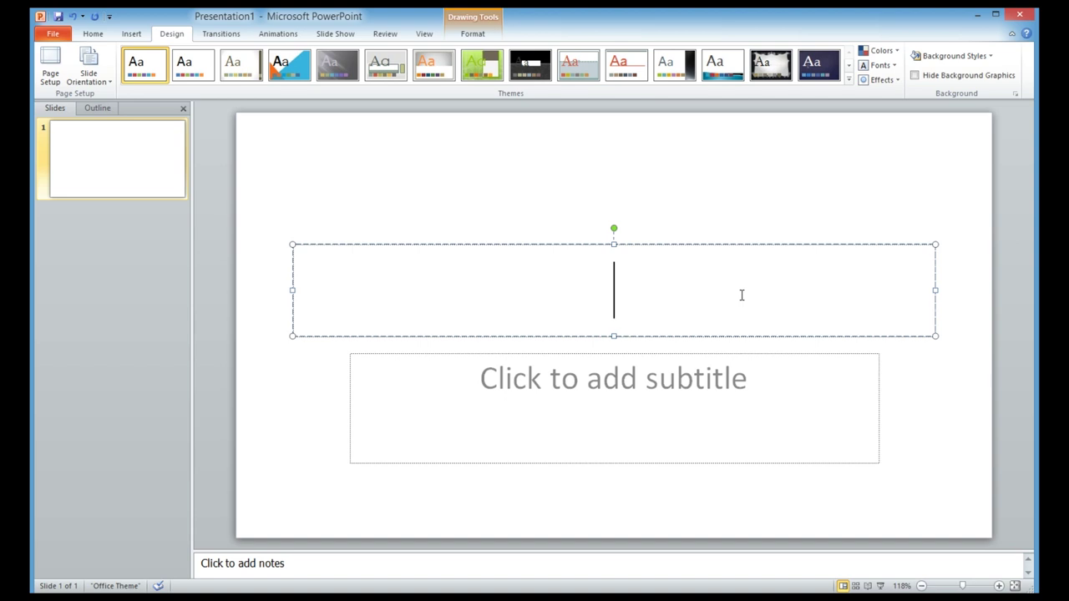
{"action": "type", "text": "Rainbow"}
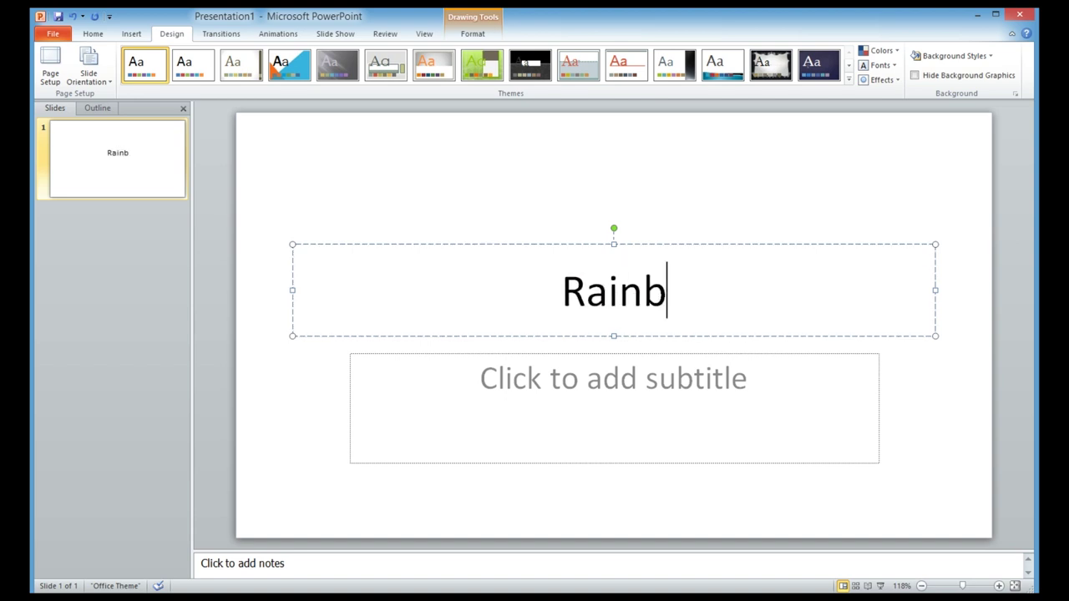
{"action": "left_click", "coordinate": [988, 453]}
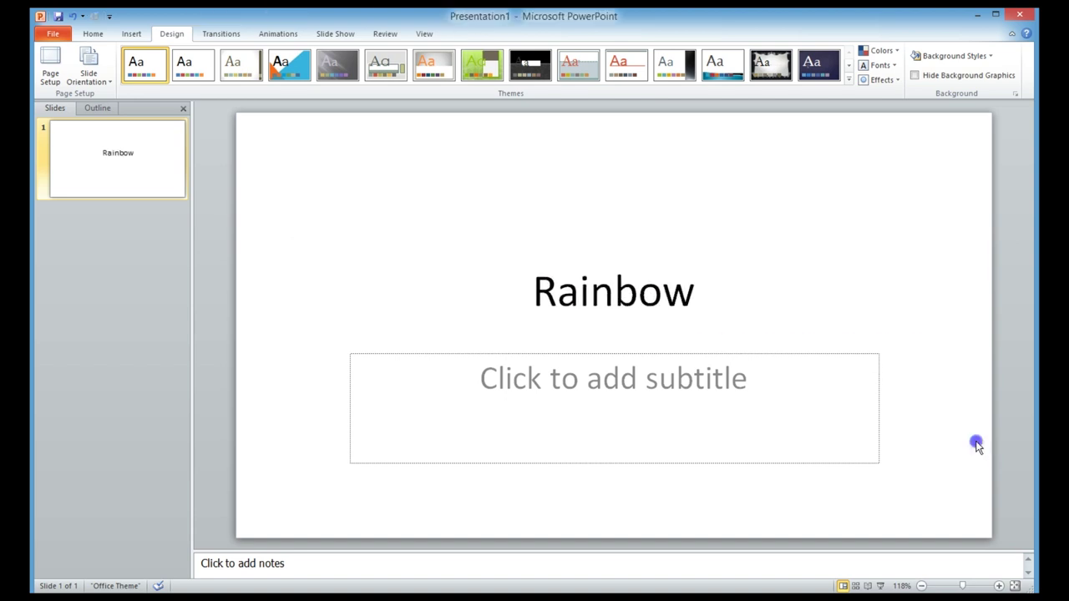
Delete the empty subtitle placeholder below the title
{"action": "left_click", "coordinate": [692, 306]}
{"action": "left_click", "coordinate": [743, 357]}
{"action": "left_click", "coordinate": [743, 354]}
{"action": "key", "text": "Delete"}
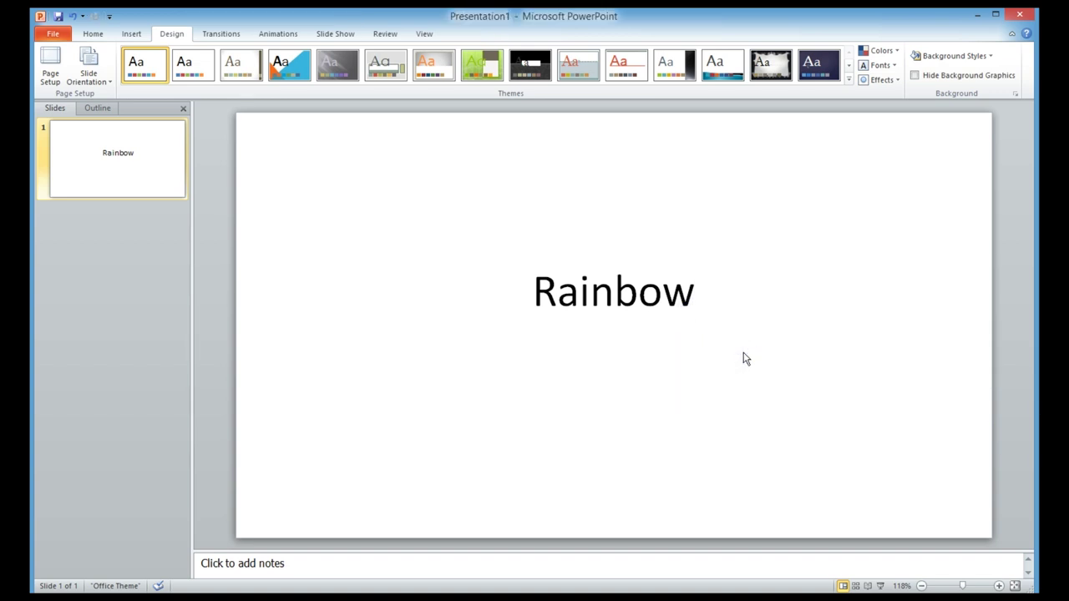
Set the font size of the word "Rainbow" to 110
{"action": "left_click", "coordinate": [685, 302]}
{"action": "double_click", "coordinate": [595, 297]}
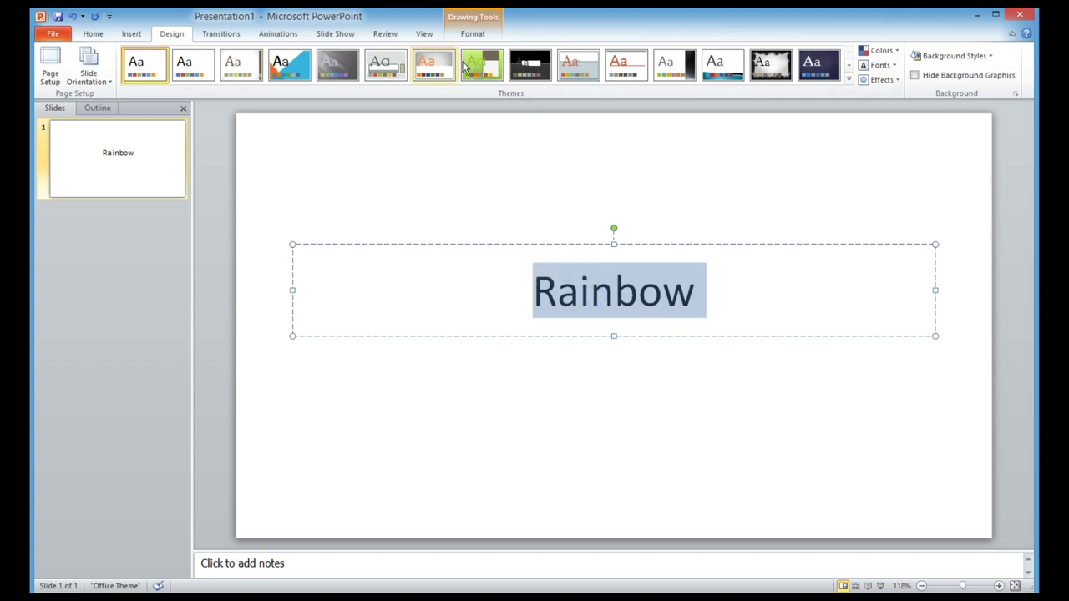
{"action": "left_click", "coordinate": [93, 34]}
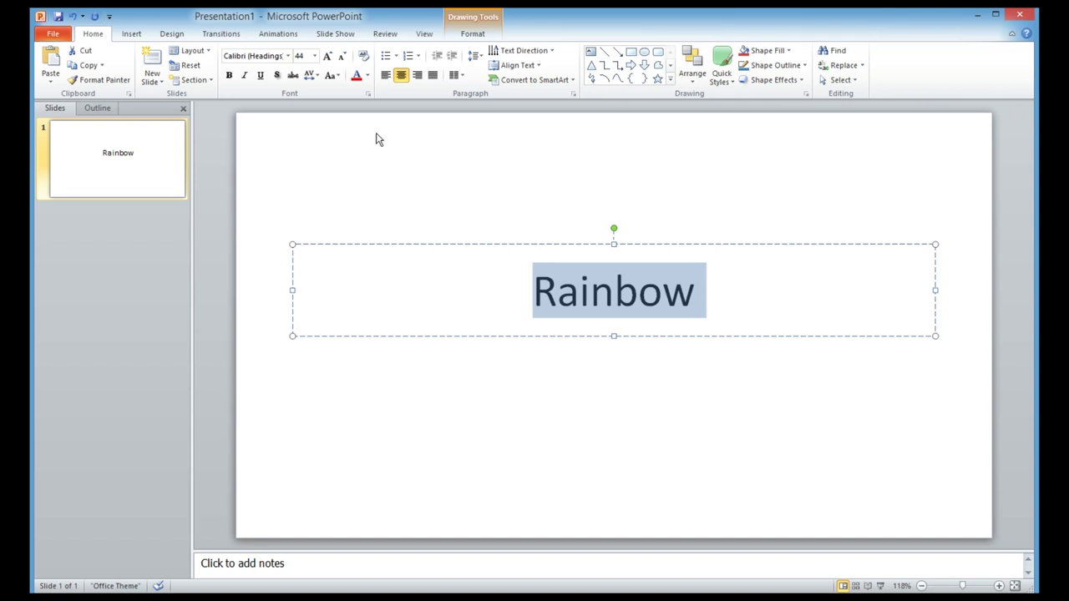
{"action": "left_click", "coordinate": [309, 55]}
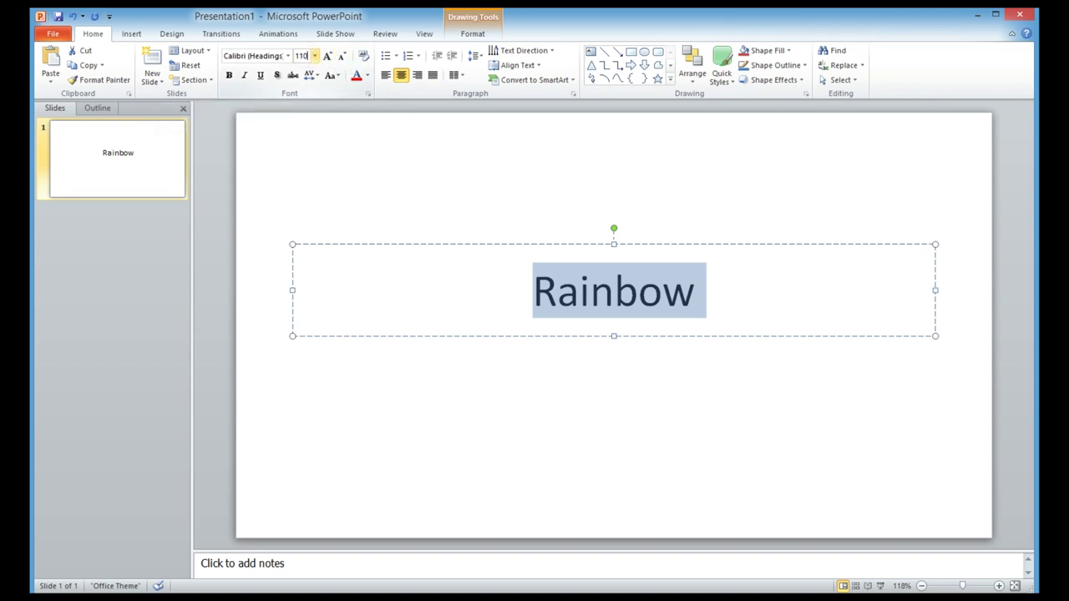
{"action": "type", "text": "110"}
{"action": "key", "text": "Return"}
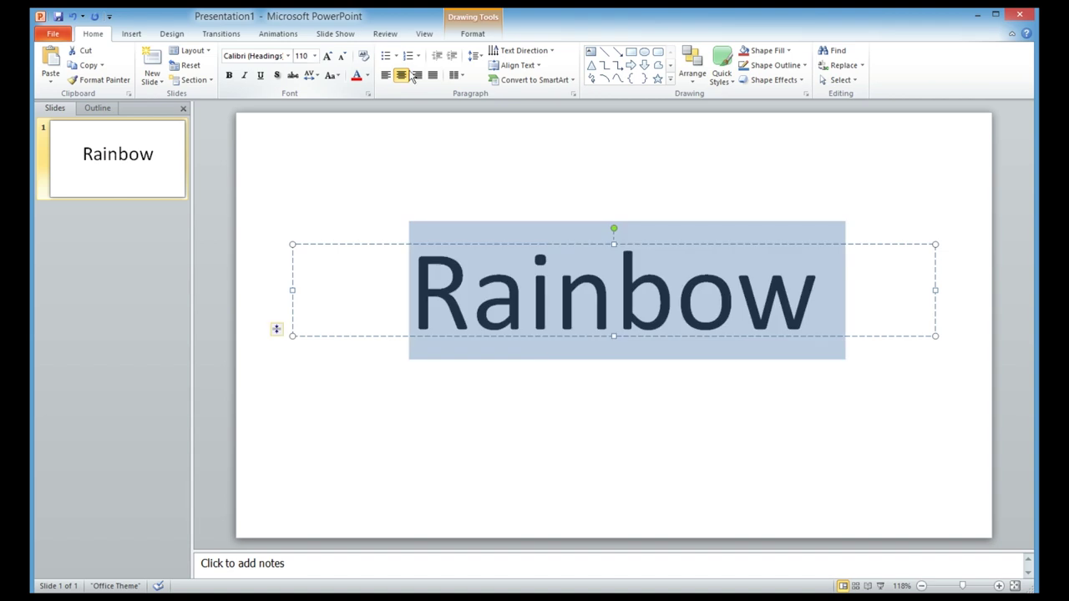
Change the font of the "Rainbow" title to Aharoni
{"action": "left_click", "coordinate": [287, 56]}
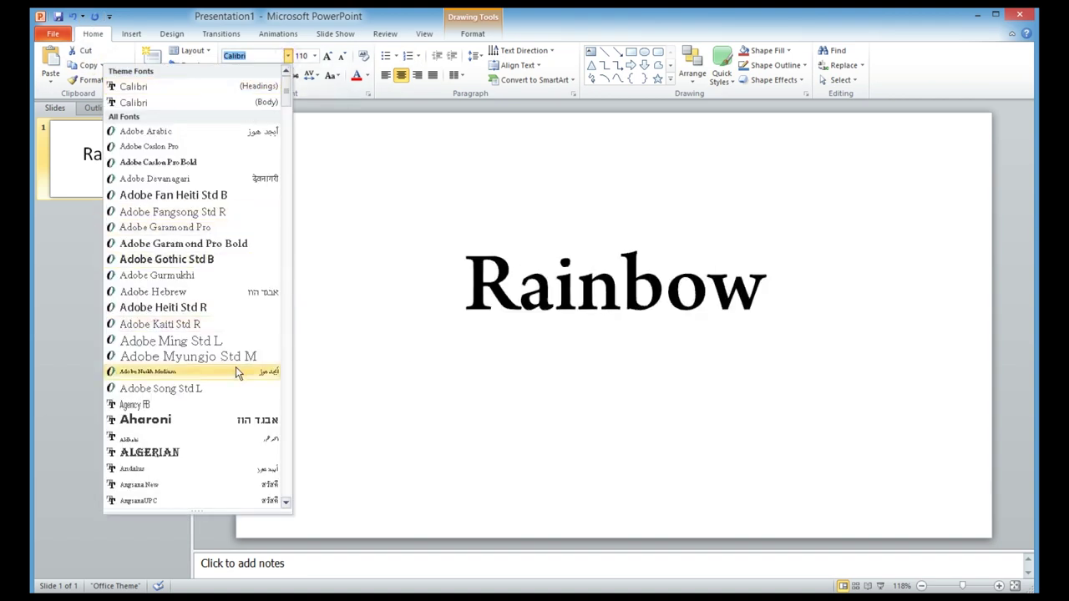
{"action": "left_click", "coordinate": [162, 427]}
{"action": "left_click", "coordinate": [592, 446]}
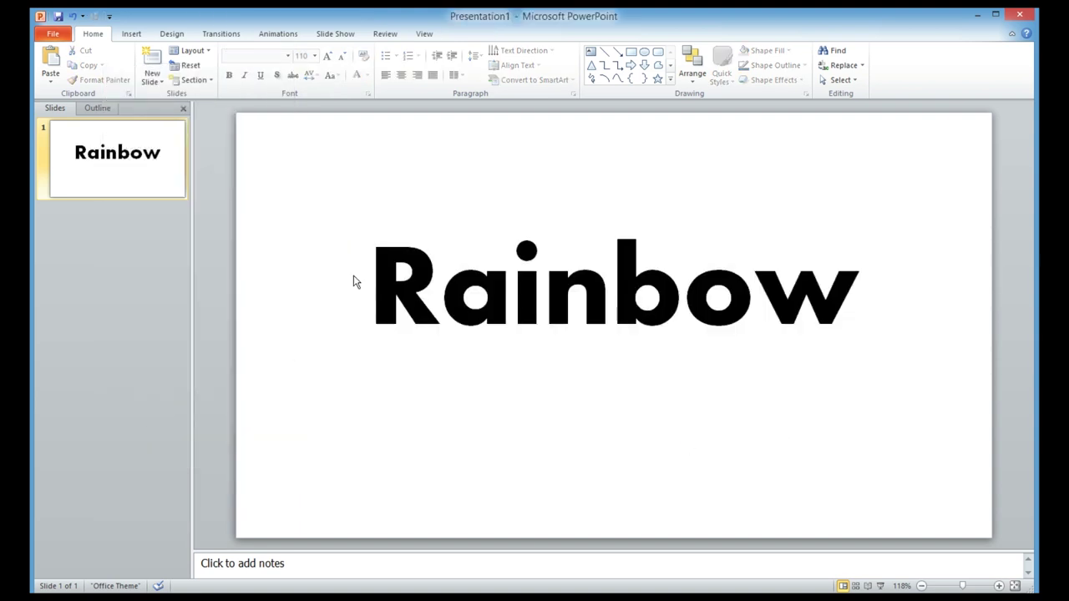
Switch the text fill of the whole word "Rainbow" to a gradient fill through the detailed text effects settings
{"action": "left_click", "coordinate": [388, 270]}
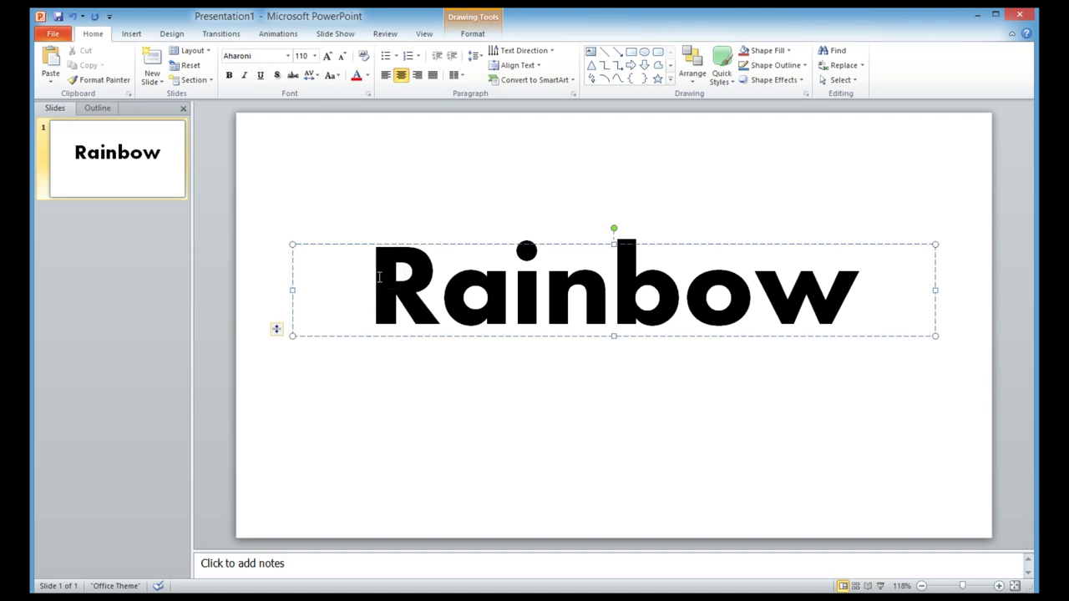
{"action": "left_click_drag", "start_coordinate": [376, 272], "coordinate": [835, 275]}
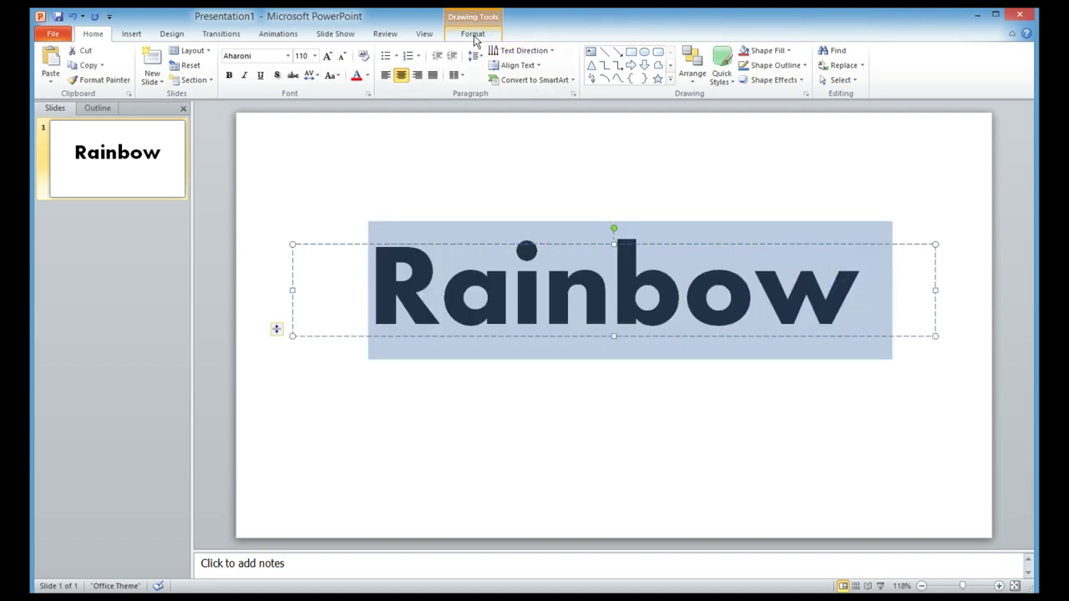
{"action": "left_click", "coordinate": [474, 35]}
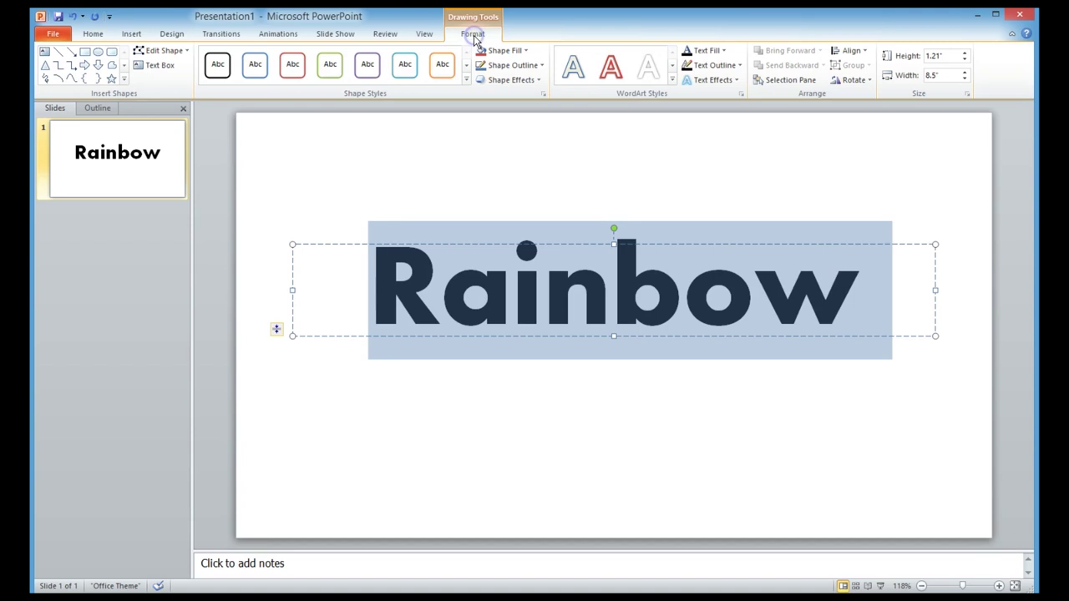
{"action": "left_click", "coordinate": [713, 51]}
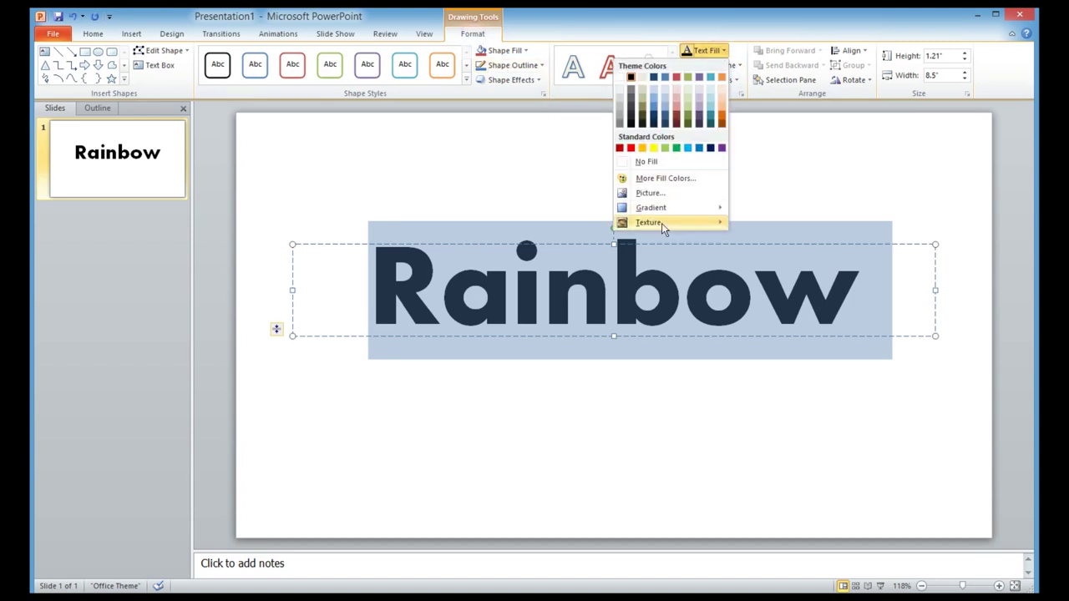
{"action": "mouse_move", "coordinate": [664, 213]}
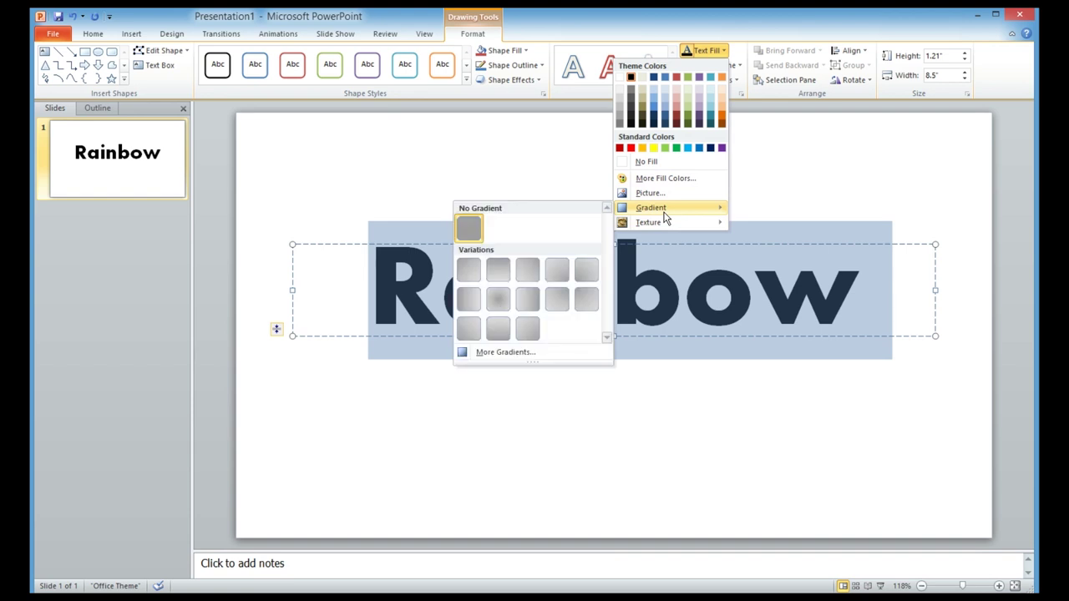
{"action": "left_click", "coordinate": [514, 355]}
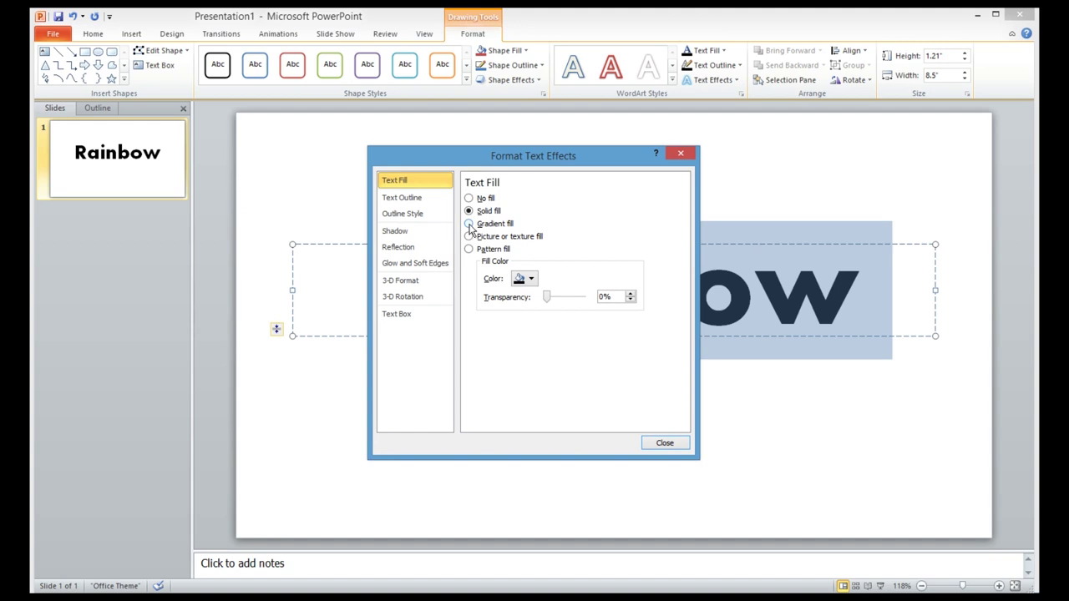
{"action": "left_click", "coordinate": [469, 223]}
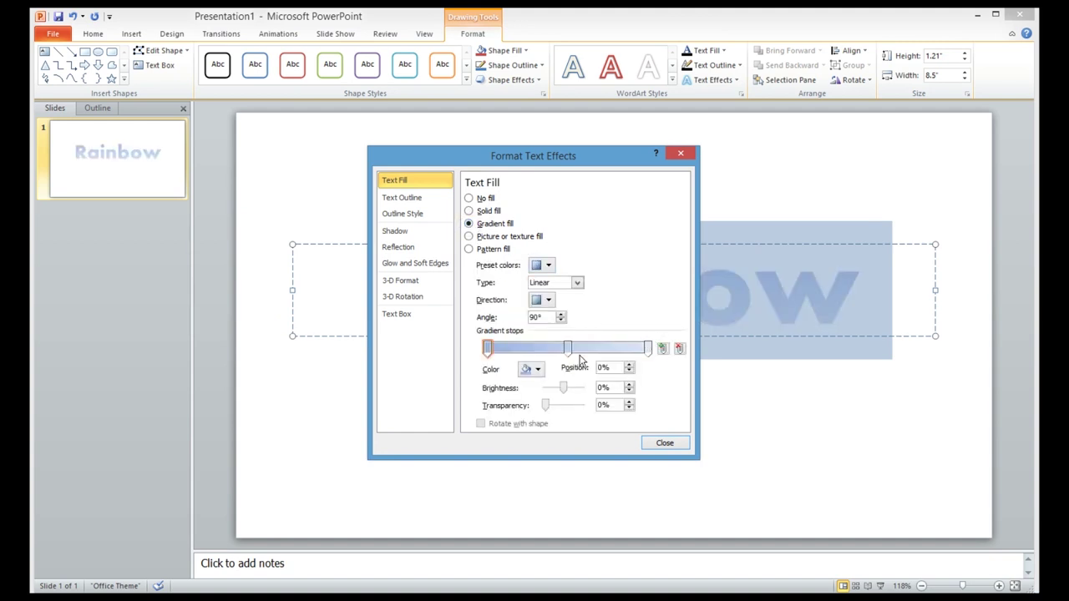
Add gradient stops to make seven in total and space them roughly evenly between 12% and 90%
{"action": "left_click", "coordinate": [663, 349]}
{"action": "left_click", "coordinate": [663, 349]}
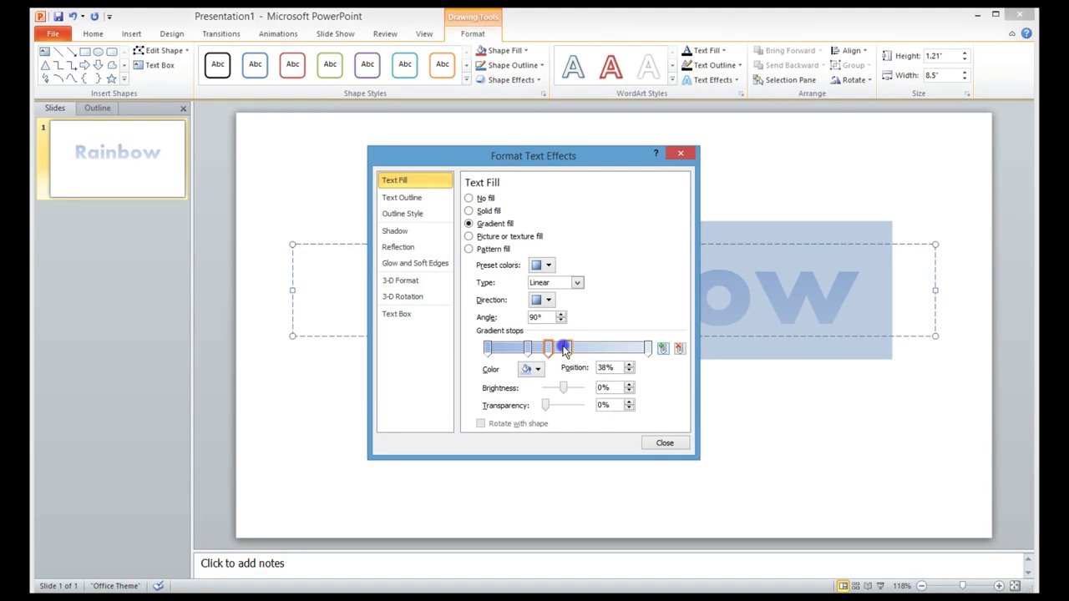
{"action": "left_click_drag", "start_coordinate": [565, 349], "coordinate": [615, 353]}
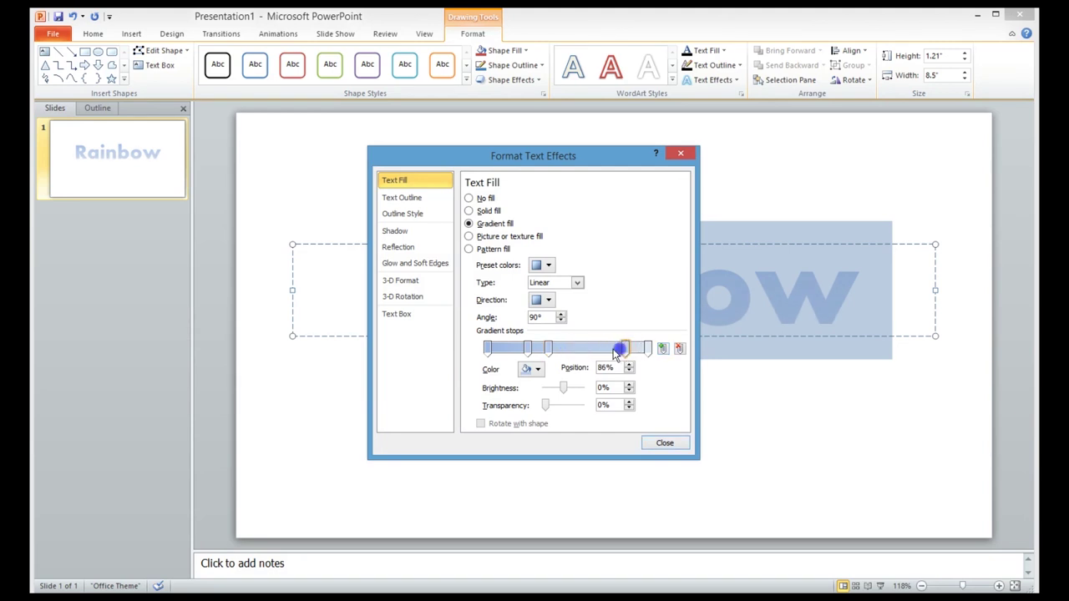
{"action": "left_click", "coordinate": [663, 349]}
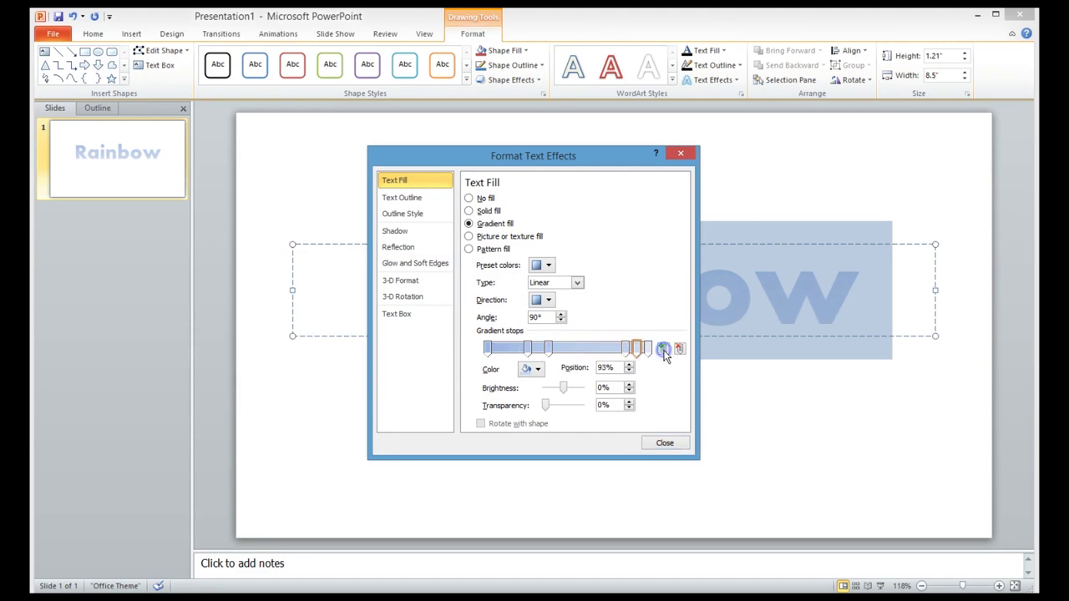
{"action": "left_click_drag", "start_coordinate": [626, 349], "coordinate": [600, 352]}
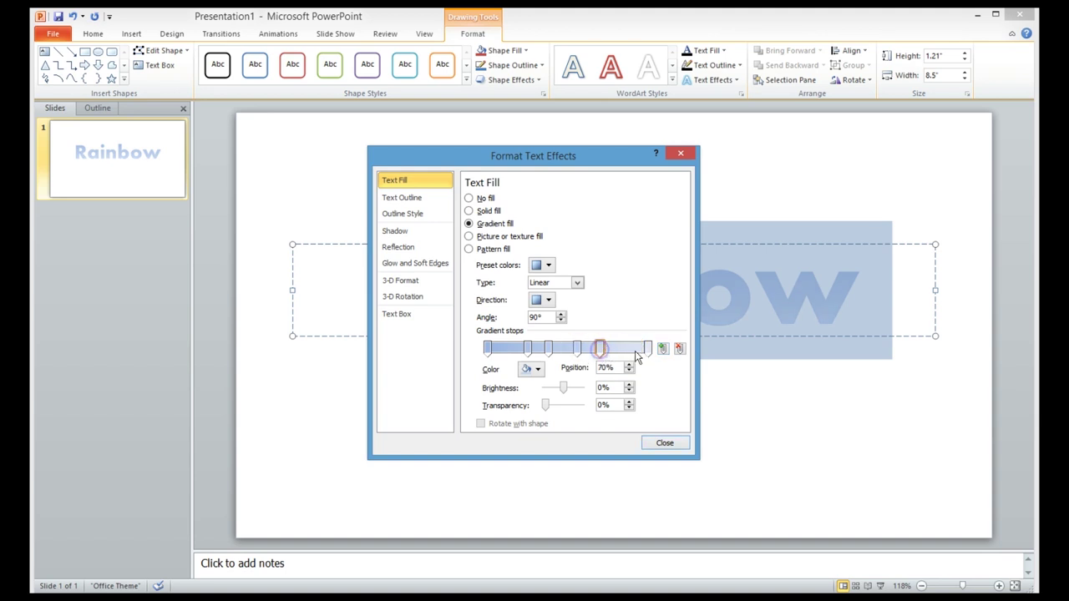
{"action": "left_click", "coordinate": [663, 349]}
{"action": "left_click_drag", "start_coordinate": [488, 348], "coordinate": [507, 351]}
{"action": "left_click_drag", "start_coordinate": [577, 350], "coordinate": [630, 352]}
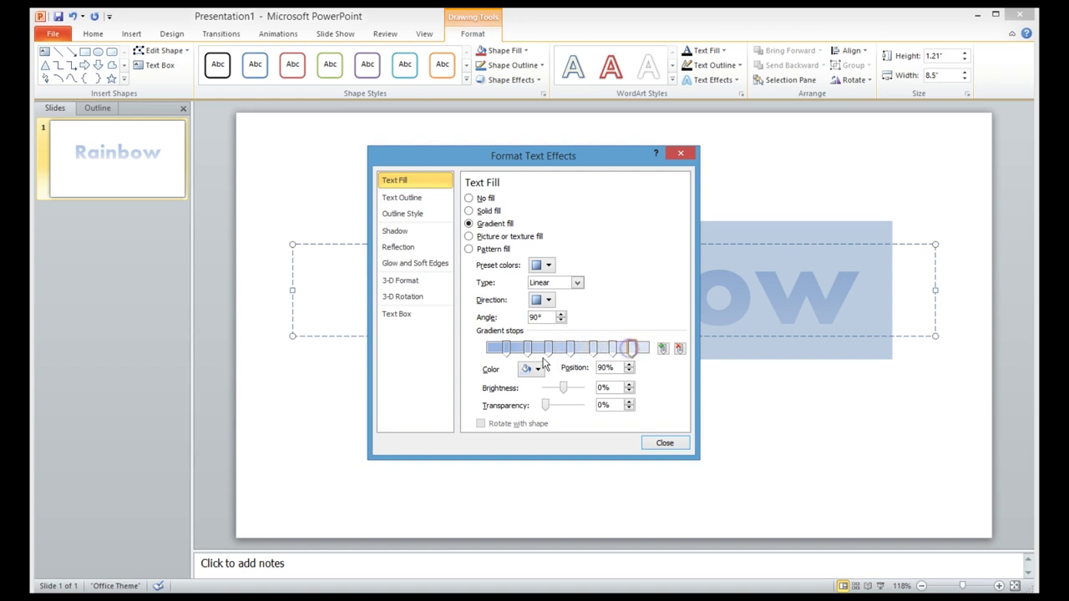
Color the gradient stop at 12% standard purple and the stop at 25% standard dark blue
{"action": "left_click", "coordinate": [506, 349]}
{"action": "left_click", "coordinate": [538, 370]}
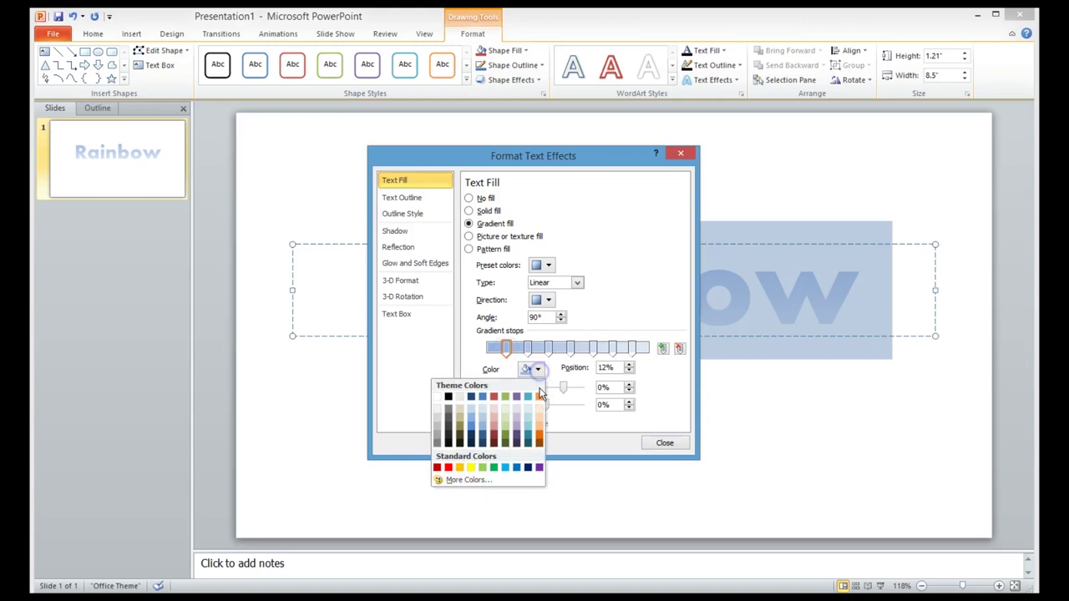
{"action": "left_click", "coordinate": [539, 468]}
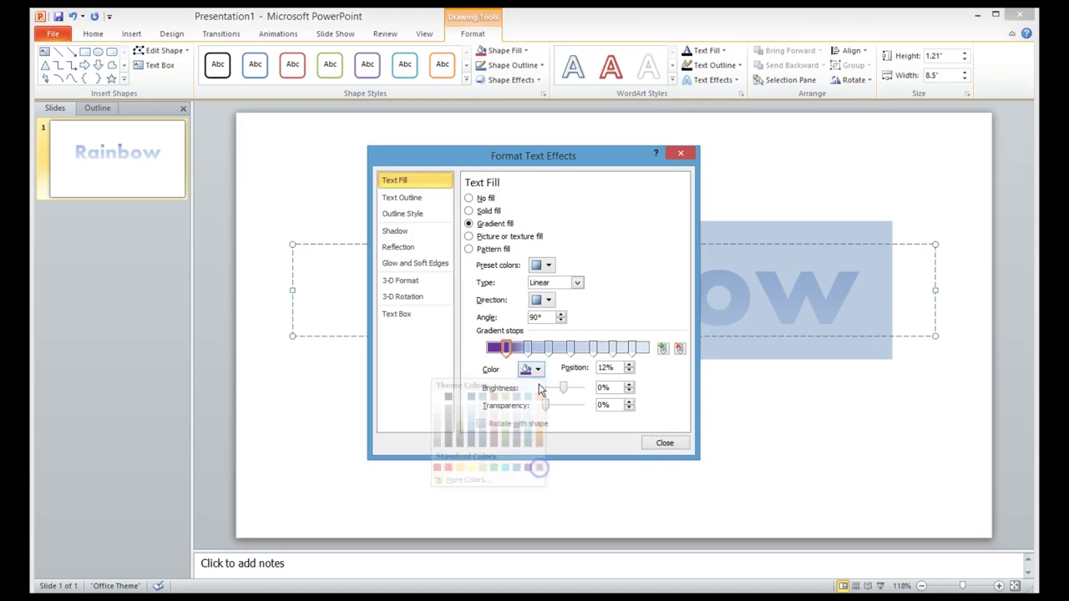
{"action": "left_click", "coordinate": [527, 347]}
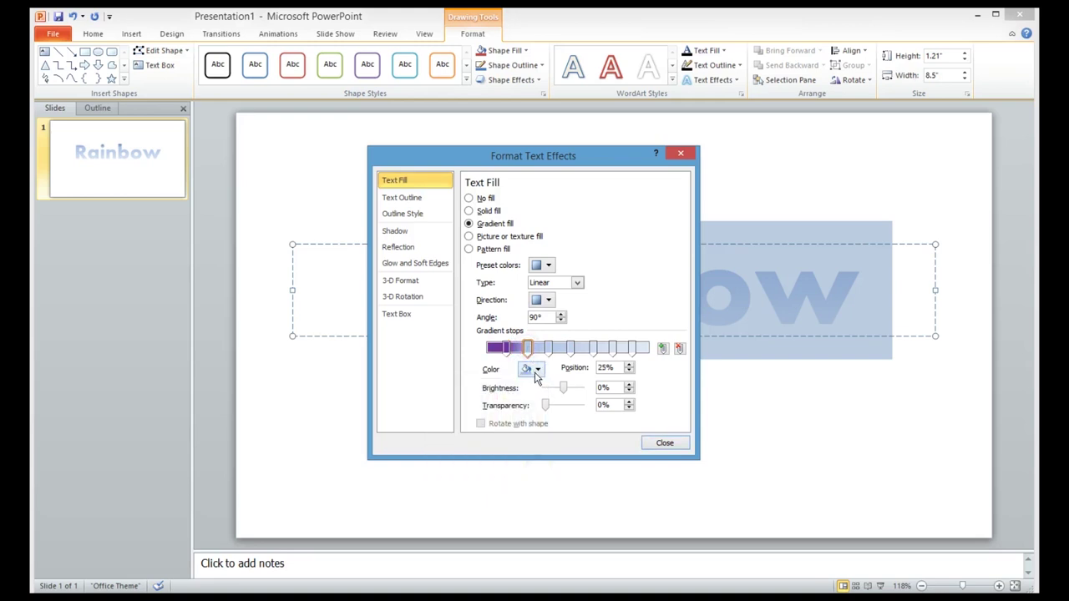
{"action": "left_click", "coordinate": [537, 372]}
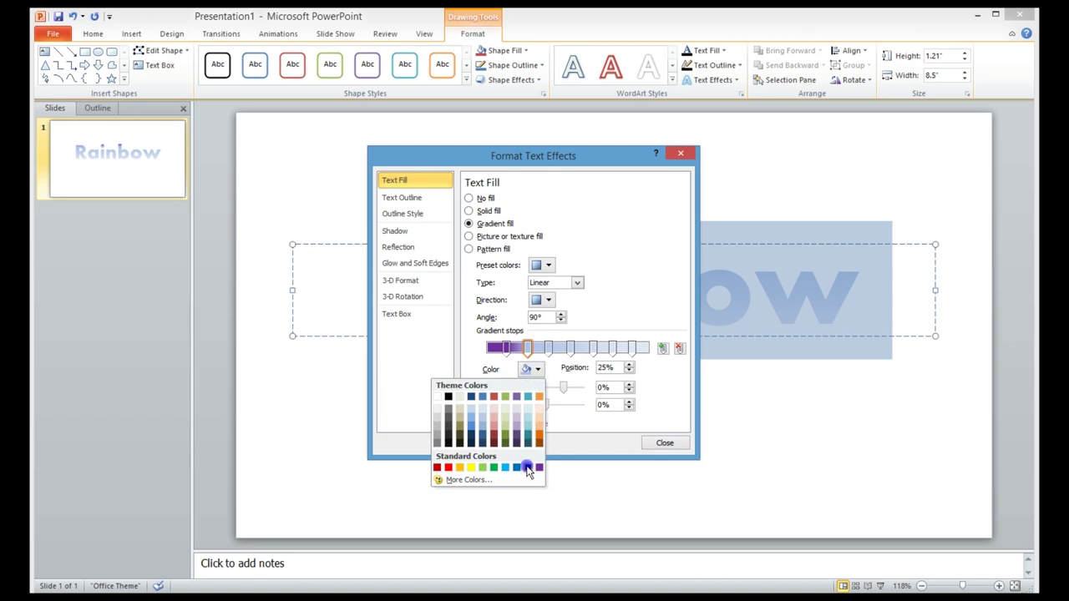
{"action": "left_click", "coordinate": [528, 467]}
Color the gradient stop at 38% standard blue and the stop at 52% standard green
{"action": "left_click", "coordinate": [548, 348]}
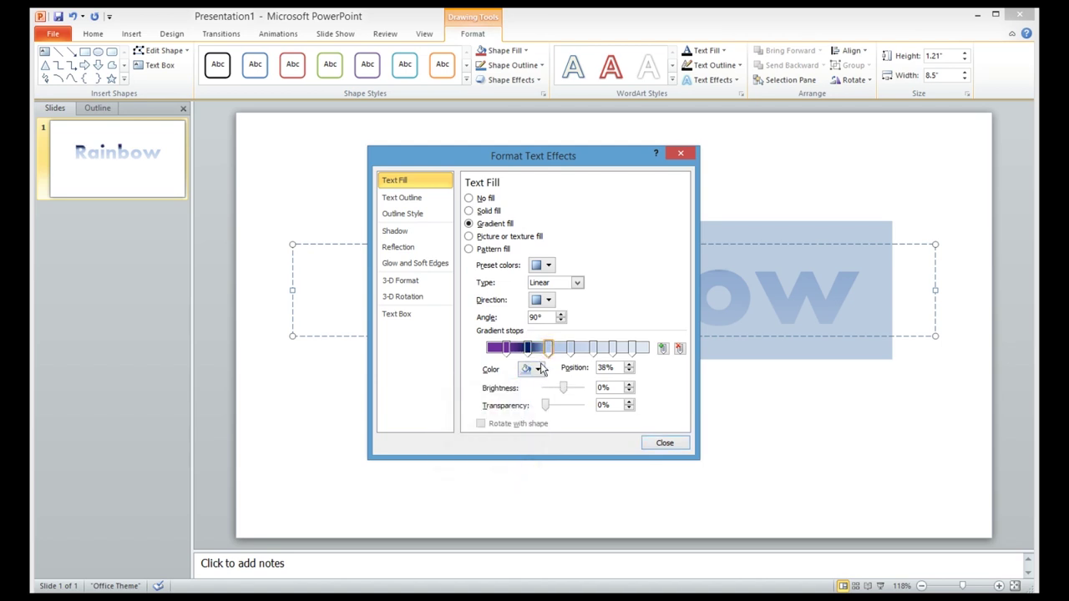
{"action": "left_click", "coordinate": [537, 369]}
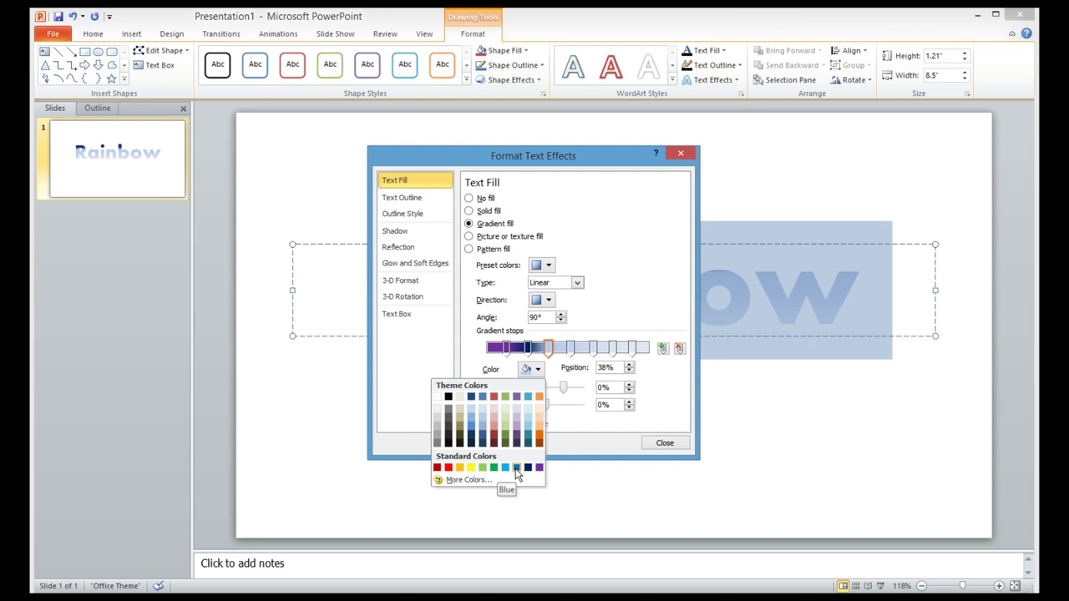
{"action": "left_click", "coordinate": [516, 468]}
{"action": "left_click", "coordinate": [568, 347]}
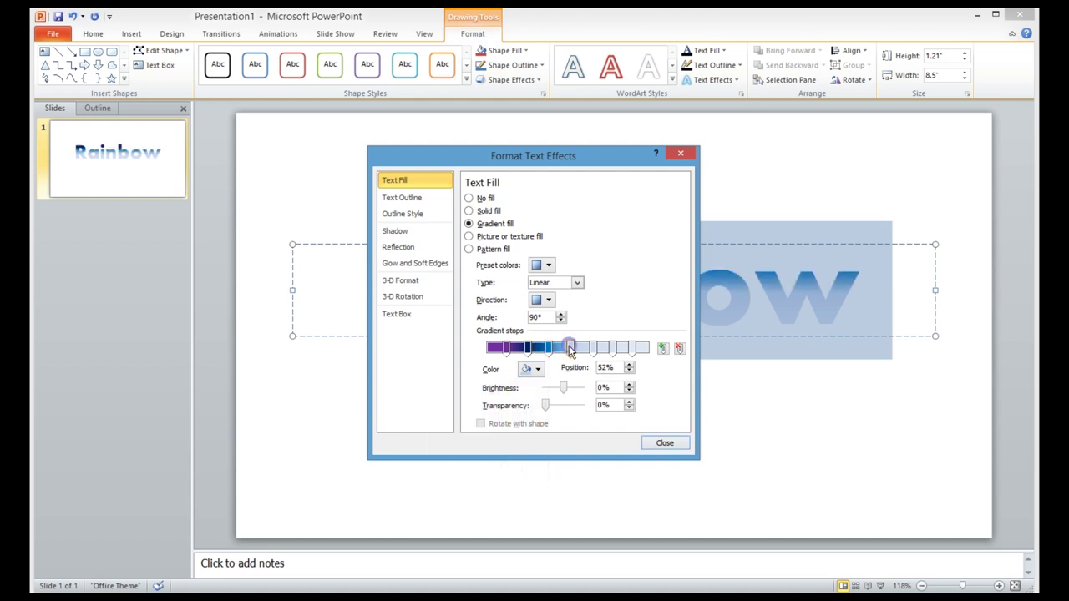
{"action": "left_click", "coordinate": [537, 369]}
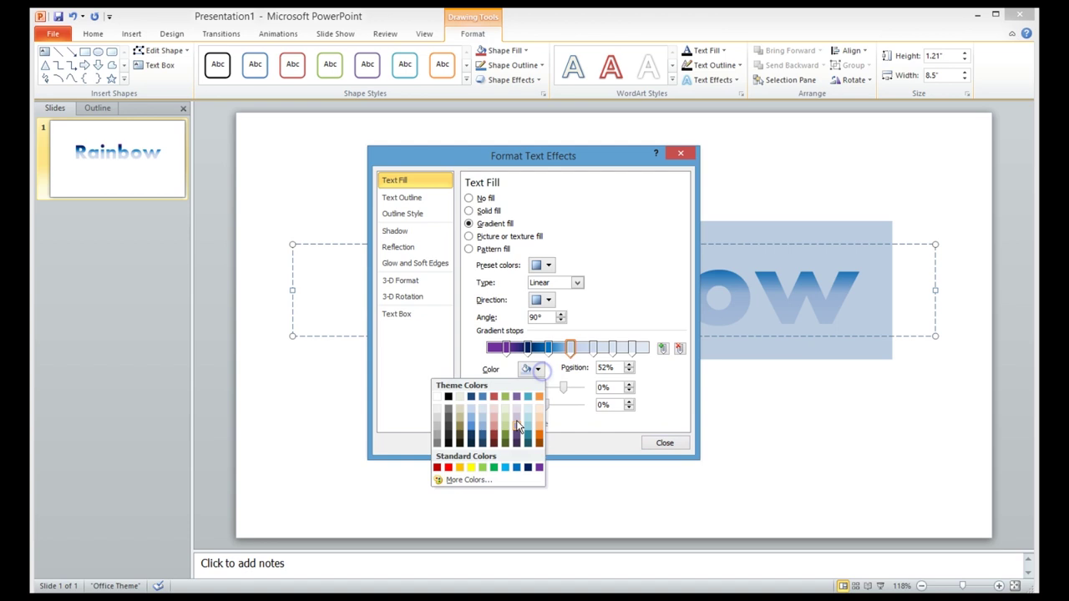
{"action": "left_click", "coordinate": [495, 469]}
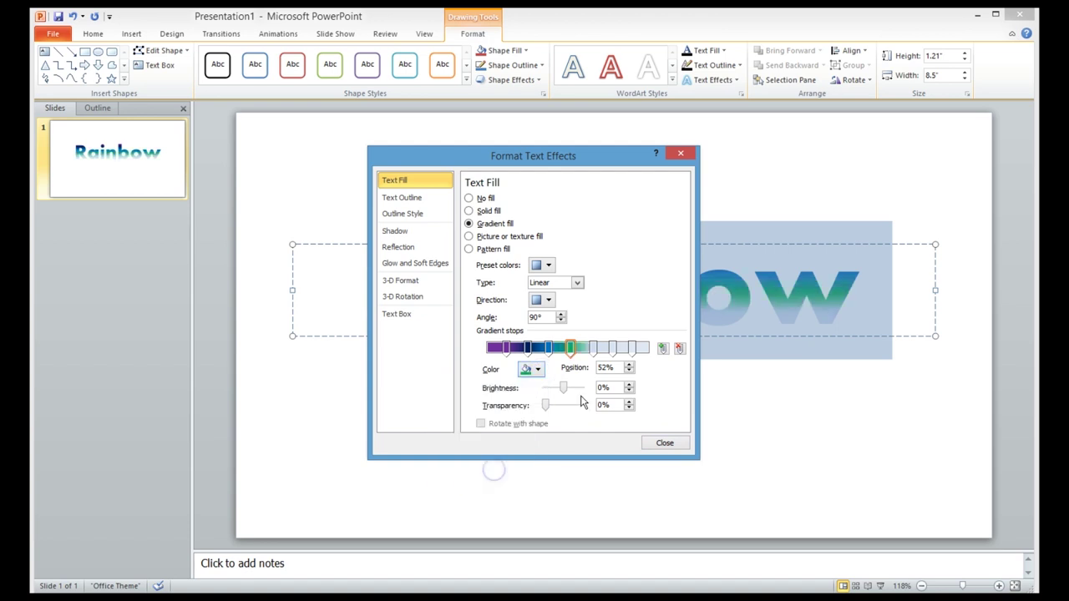
Color the gradient stop at 66% standard yellow and the stop at 78% standard orange
{"action": "left_click", "coordinate": [592, 348]}
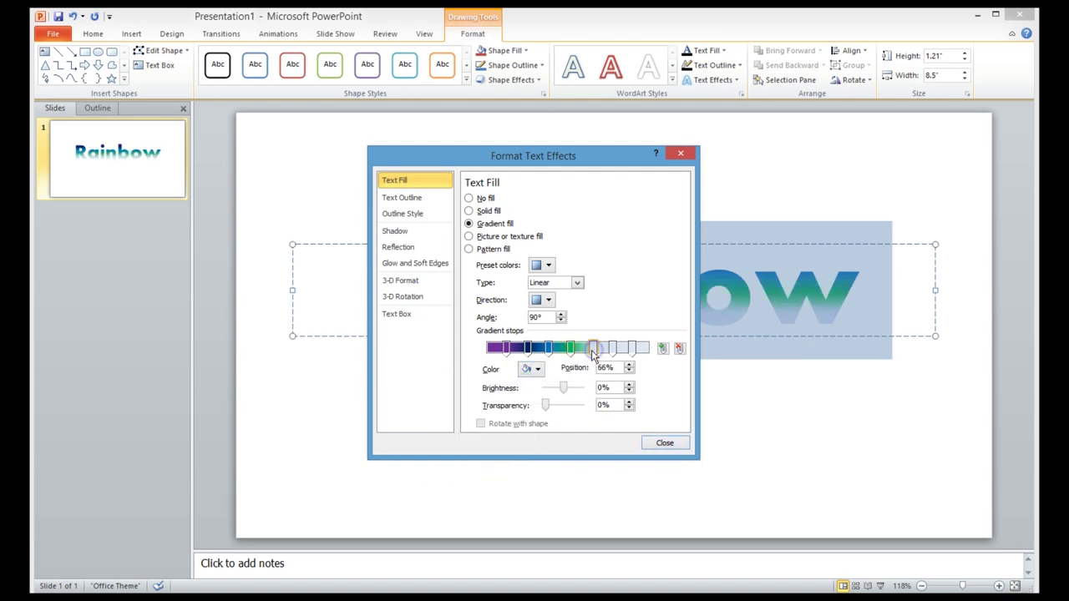
{"action": "left_click", "coordinate": [537, 369]}
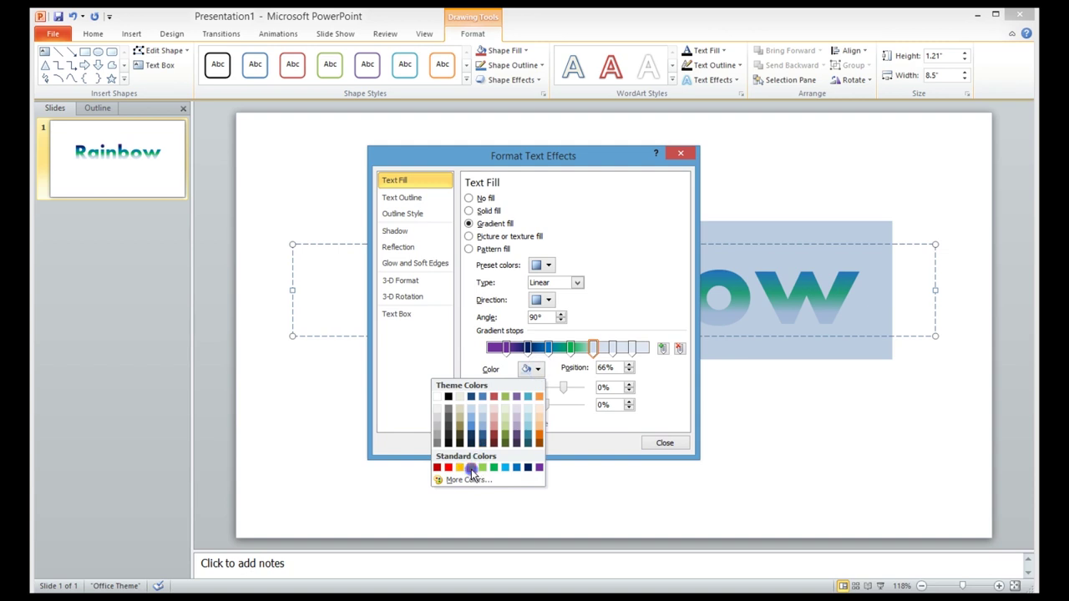
{"action": "left_click", "coordinate": [472, 470]}
{"action": "left_click", "coordinate": [612, 348]}
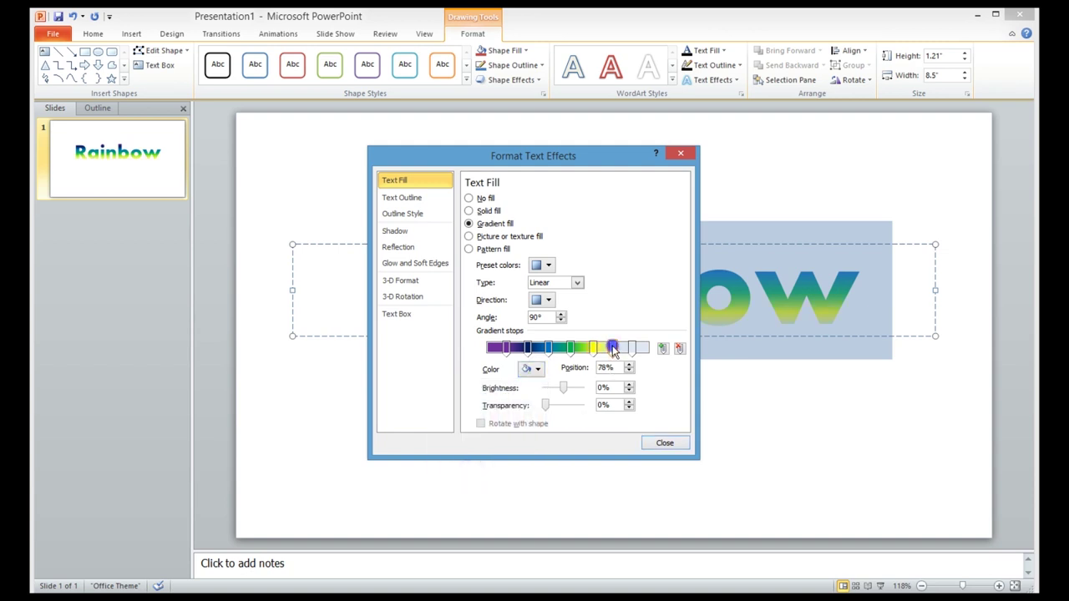
{"action": "left_click", "coordinate": [537, 370]}
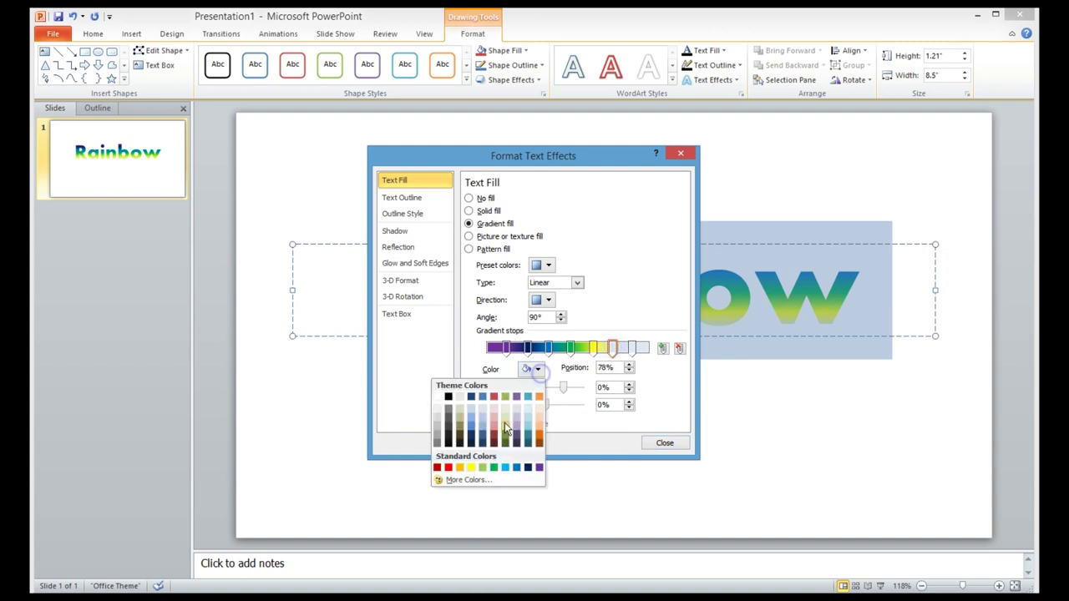
{"action": "left_click", "coordinate": [460, 470]}
Color the gradient stop at 90% standard red
{"action": "left_click", "coordinate": [632, 348]}
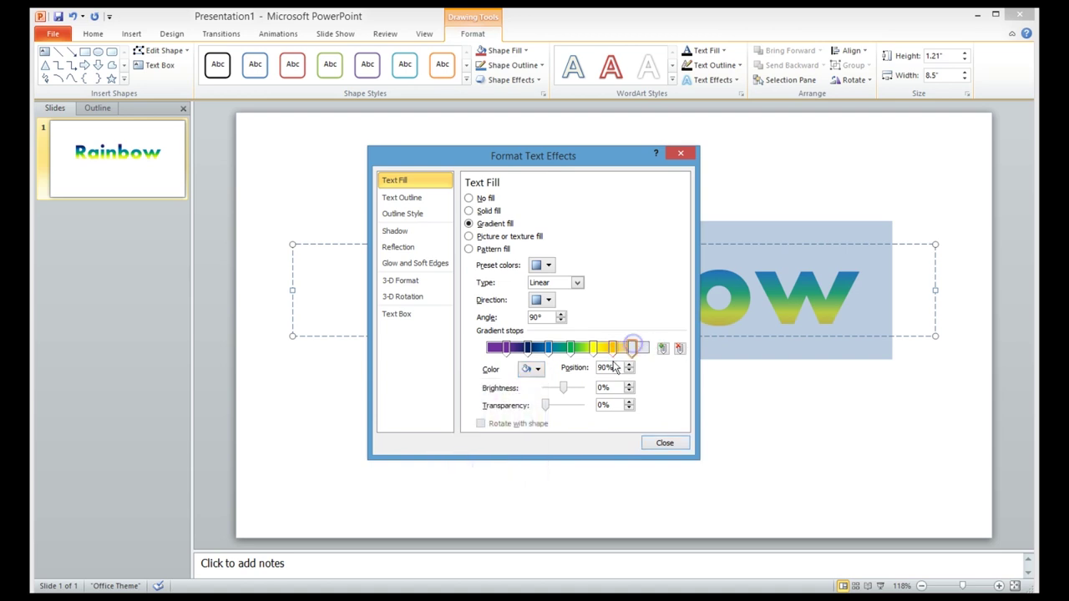
{"action": "left_click", "coordinate": [538, 370]}
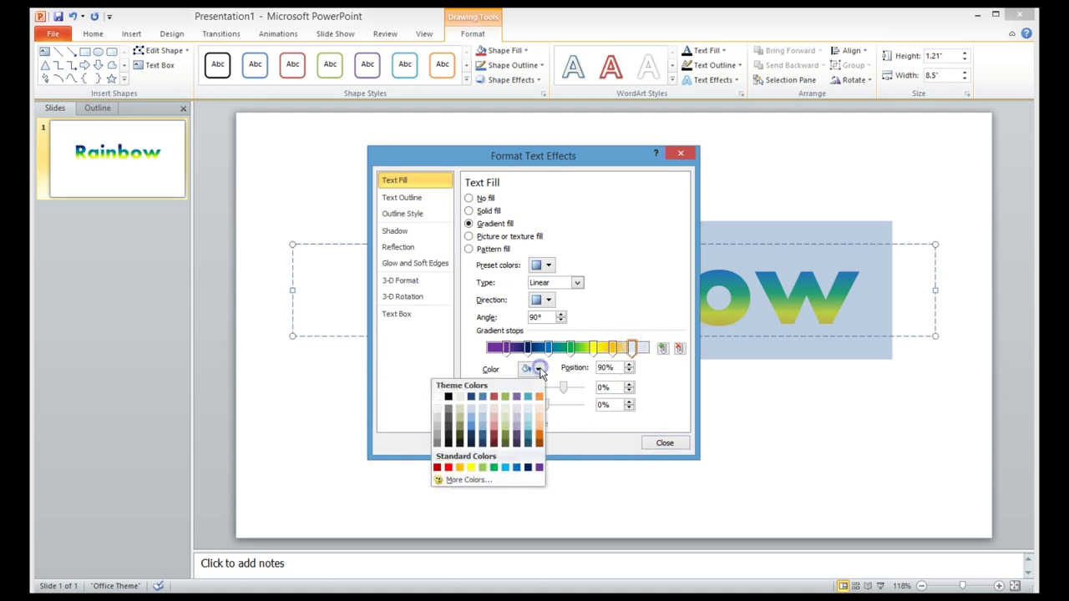
{"action": "left_click", "coordinate": [448, 468]}
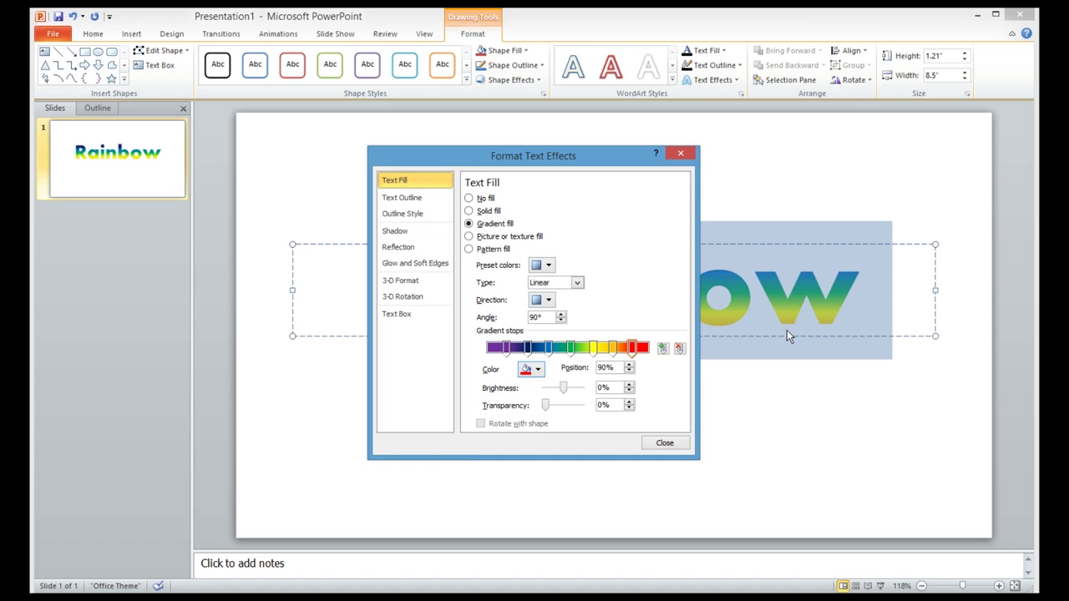
Set the linear gradient's angle to 40° with the word in view, and close the text effects settings
{"action": "left_click_drag", "start_coordinate": [618, 161], "coordinate": [359, 332]}
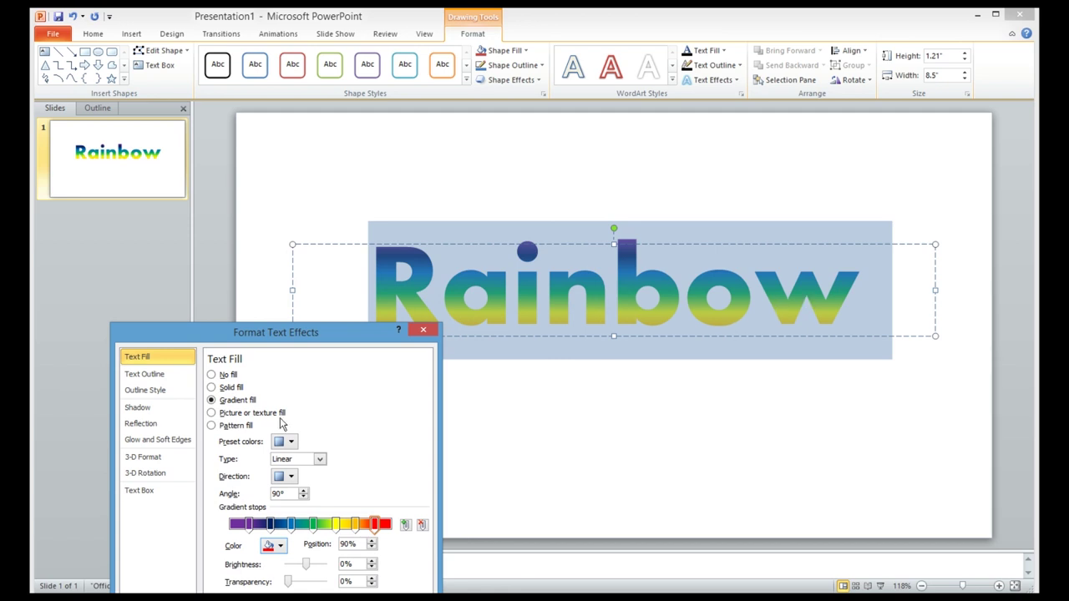
{"action": "left_click", "coordinate": [302, 498]}
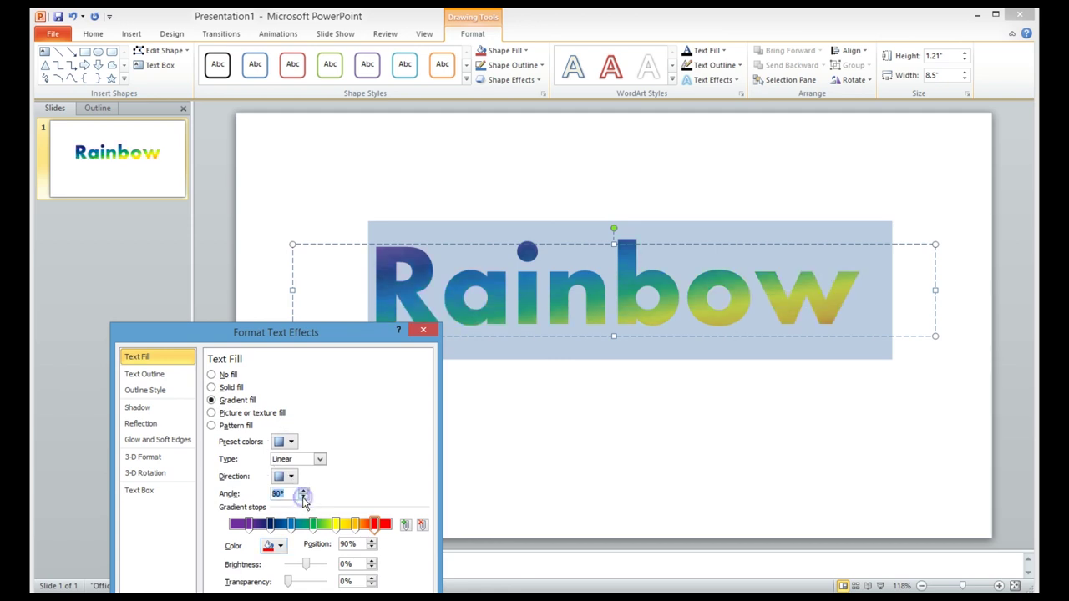
{"action": "left_click", "coordinate": [304, 500]}
{"action": "left_click", "coordinate": [303, 500]}
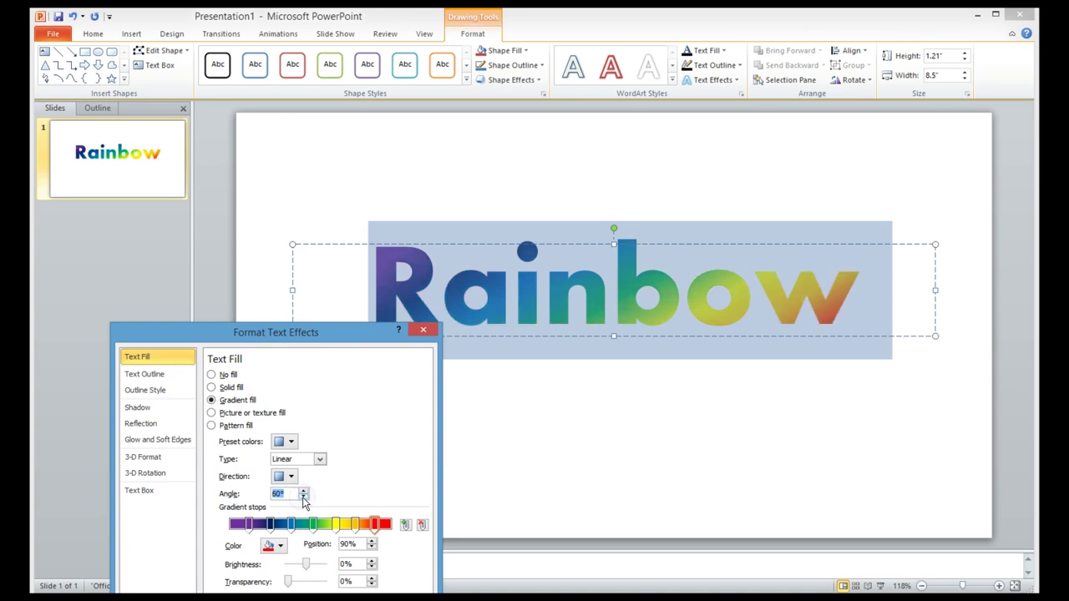
{"action": "left_click", "coordinate": [304, 499]}
{"action": "left_click", "coordinate": [303, 499]}
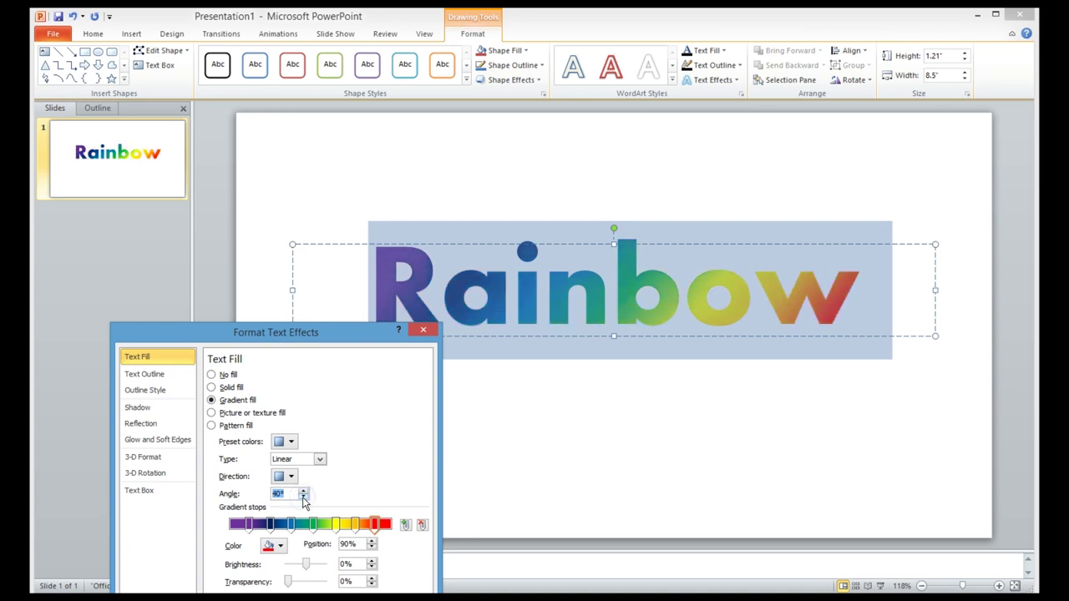
{"action": "left_click", "coordinate": [579, 435]}
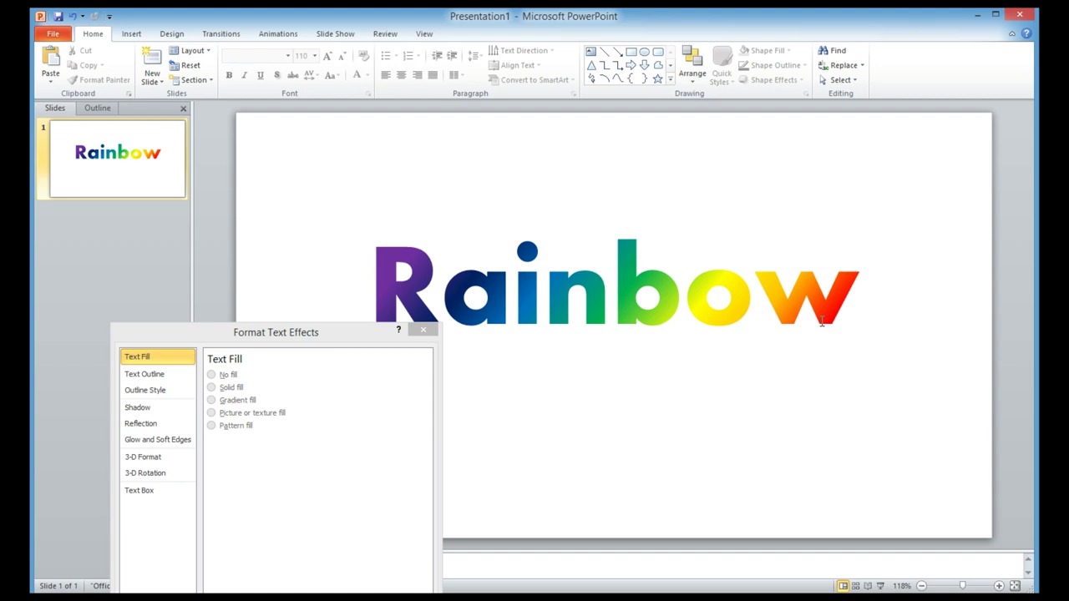
{"action": "left_click", "coordinate": [367, 337]}
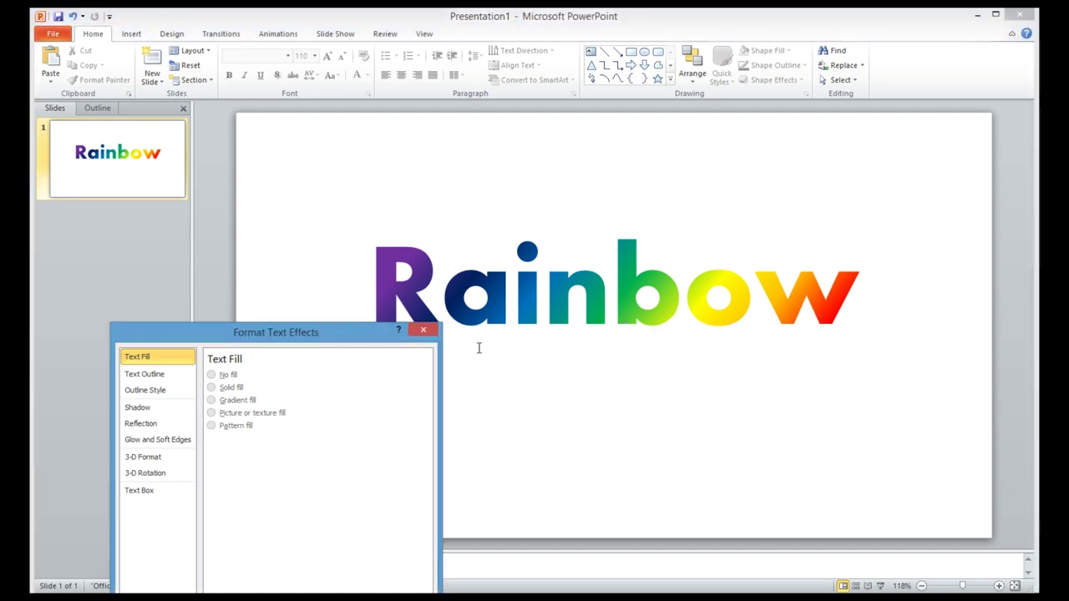
{"action": "left_click", "coordinate": [427, 330]}
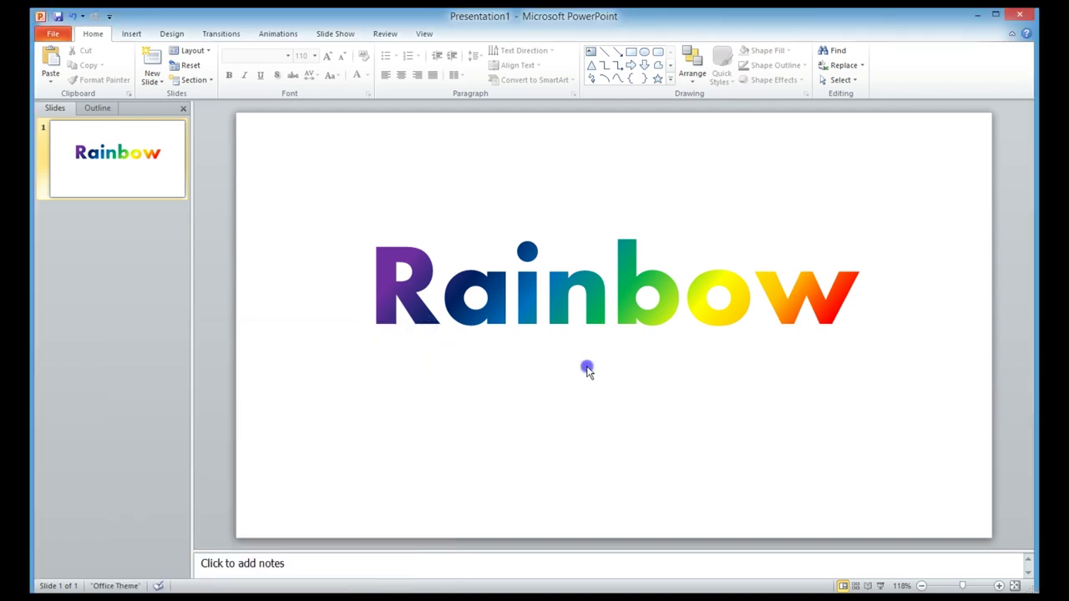
Preview the available text effects on the whole word "Rainbow", including the Follow Path transforms, without applying any
{"action": "mouse_move", "coordinate": [385, 273]}
{"action": "left_mouse_down"}
{"action": "mouse_move", "coordinate": [857, 262]}
{"action": "mouse_move", "coordinate": [848, 266]}
{"action": "left_mouse_up"}
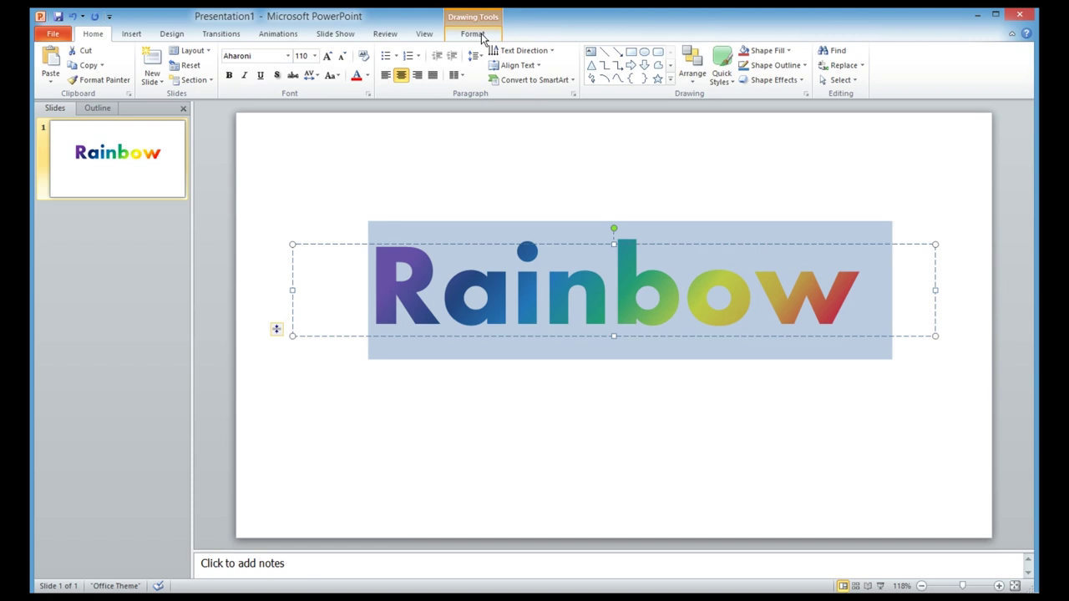
{"action": "left_click", "coordinate": [473, 33]}
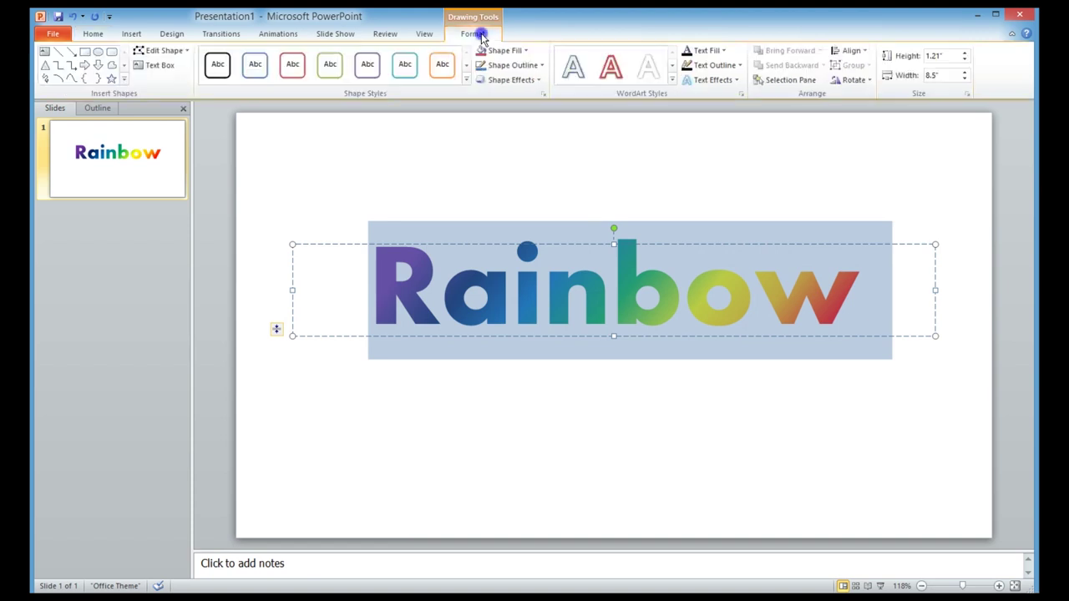
{"action": "left_click", "coordinate": [725, 82]}
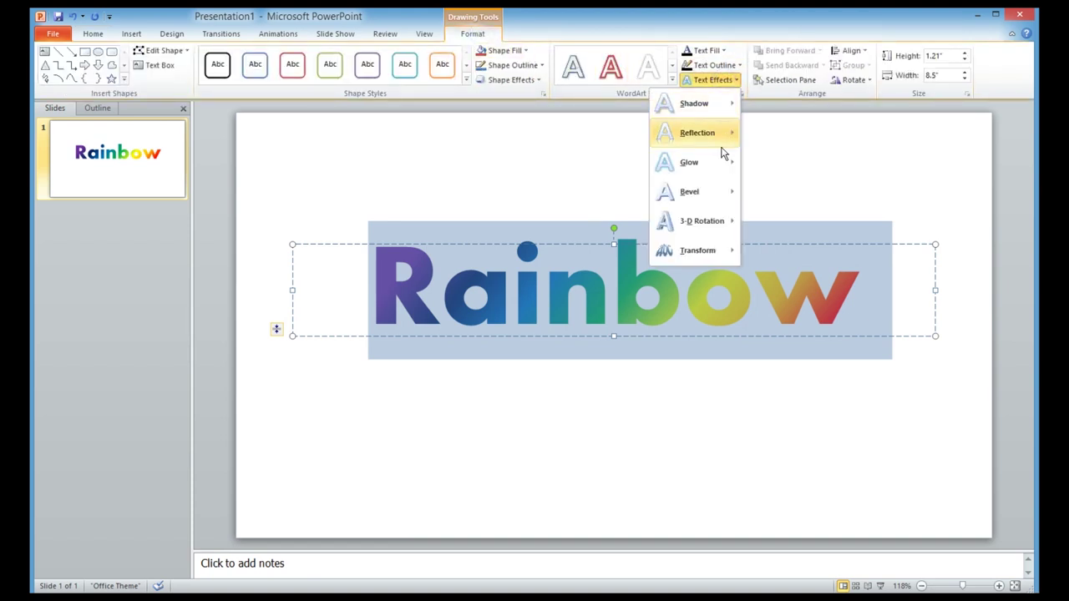
{"action": "mouse_move", "coordinate": [711, 147]}
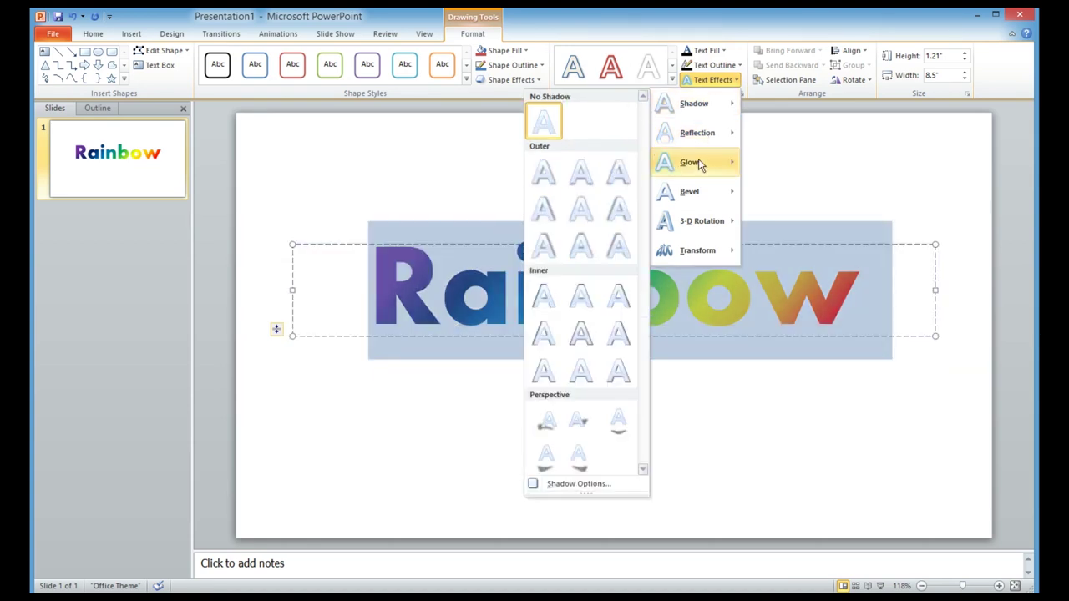
{"action": "mouse_move", "coordinate": [700, 253]}
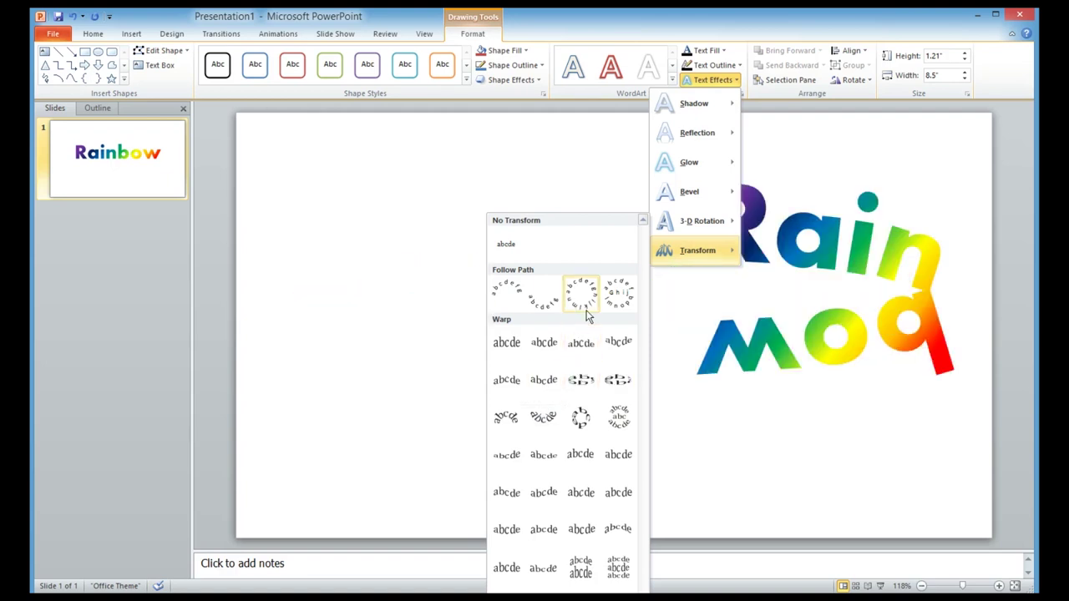
{"action": "left_click", "coordinate": [870, 180]}
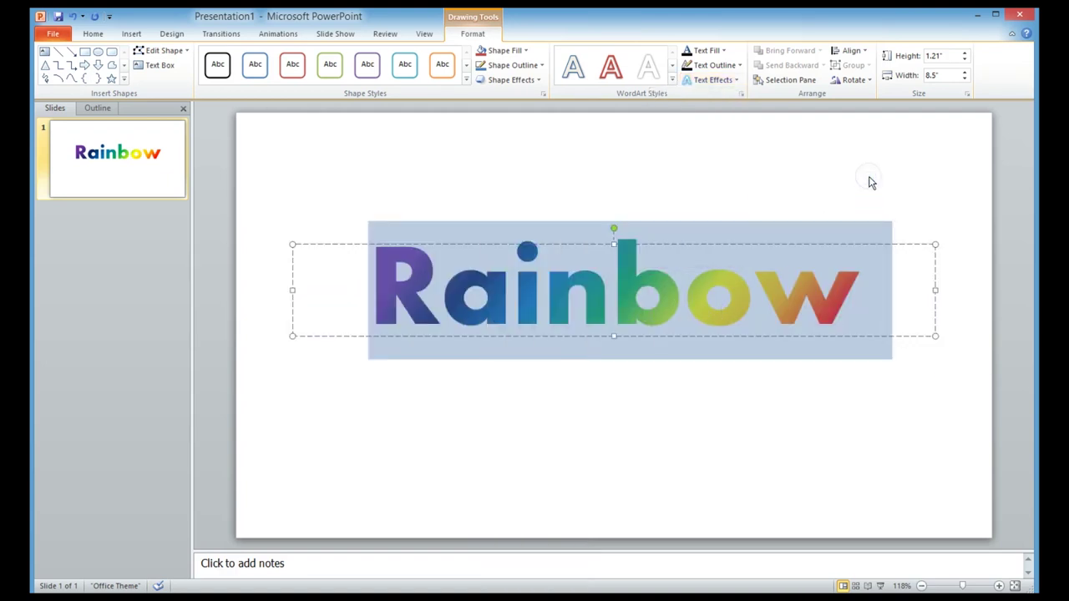